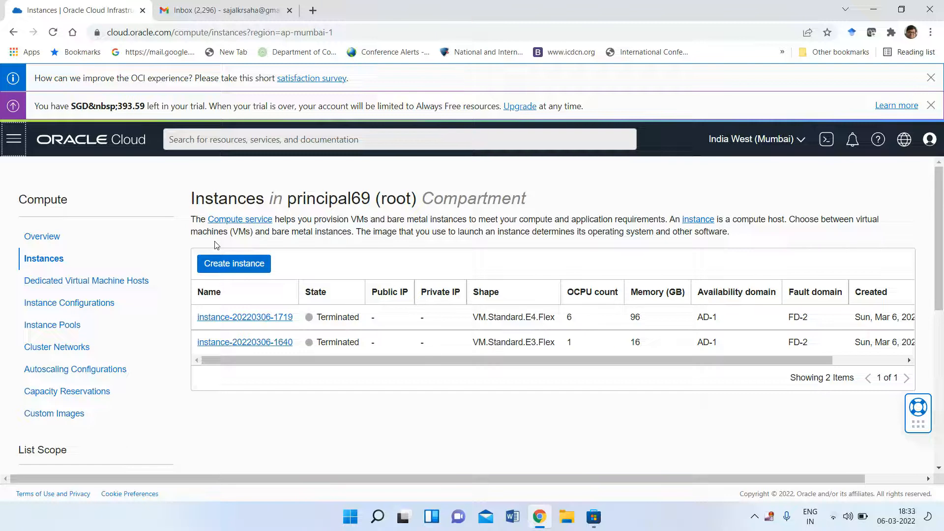
# - Start a new compute instance and name it Test
pyautogui.click(231, 268)
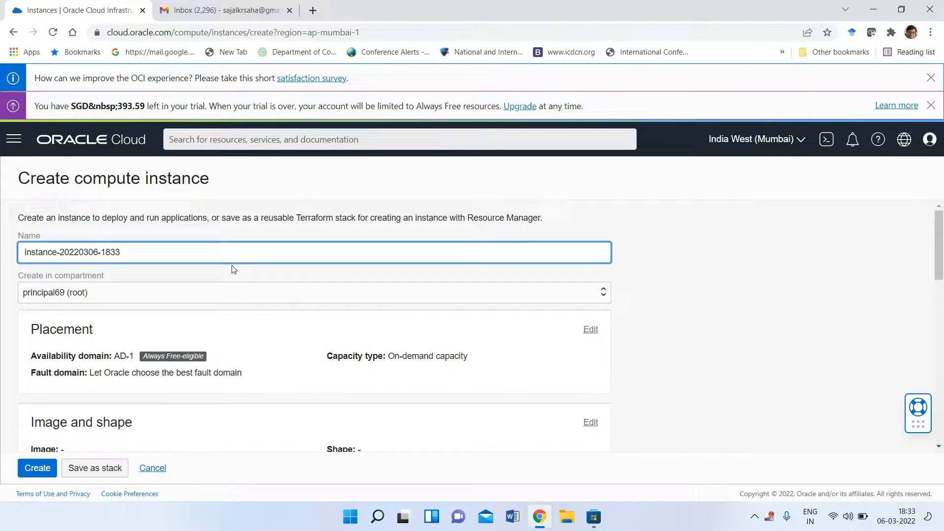
pyautogui.press('BackSpace')
pyautogui.press('BackSpace')
pyautogui.press('BackSpace')
pyautogui.press('BackSpace')
pyautogui.press('BackSpace')
pyautogui.press('BackSpace')
pyautogui.press('BackSpace')
pyautogui.press('BackSpace')
pyautogui.press('BackSpace')
pyautogui.press('BackSpace')
pyautogui.press('BackSpace')
pyautogui.press('BackSpace')
pyautogui.press('BackSpace')
pyautogui.press('BackSpace')
pyautogui.press('BackSpace')
pyautogui.press('BackSpace')
pyautogui.press('BackSpace')
pyautogui.press('BackSpace')
pyautogui.press('BackSpace')
pyautogui.press('BackSpace')
pyautogui.press('BackSpace')
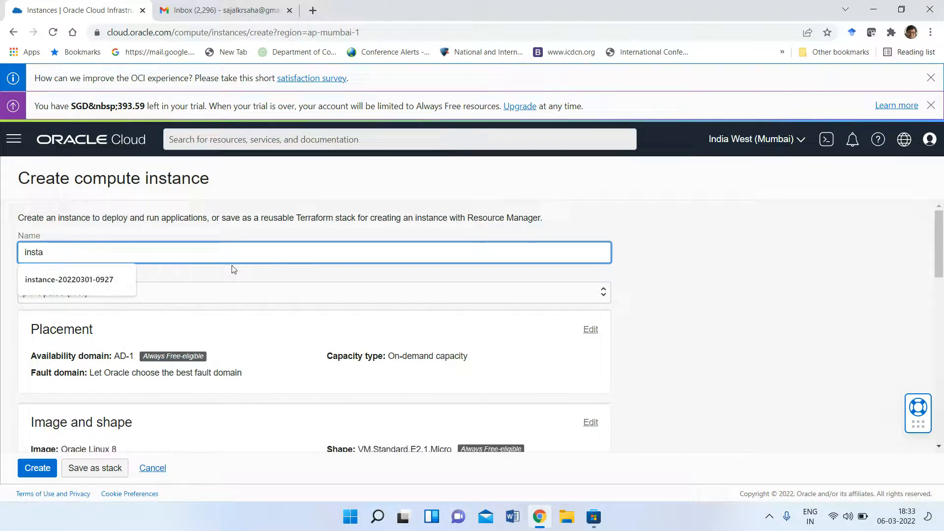
pyautogui.write('Test')
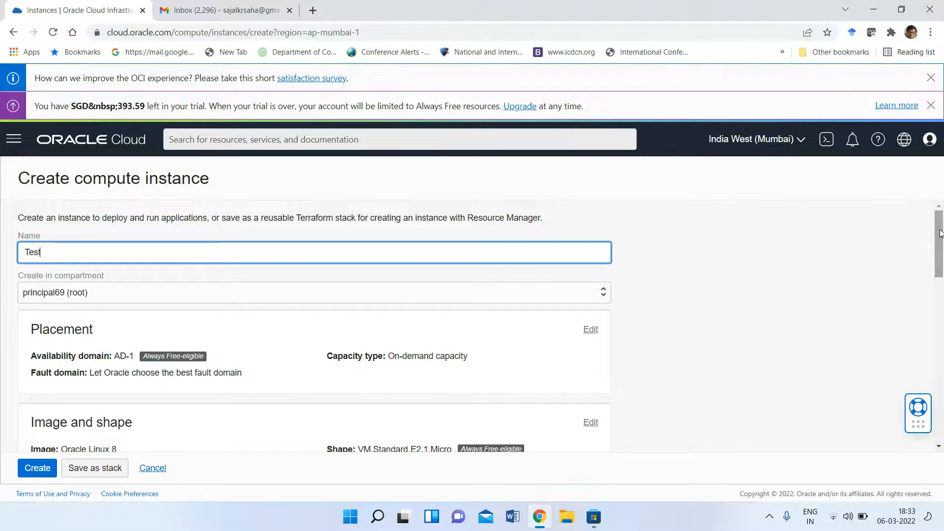
# - Expand the Image and shape section showing Oracle Linux 8 and VM.Standard.E2.1.Micro
pyautogui.moveTo(941, 235); pyautogui.dragTo(942, 282)
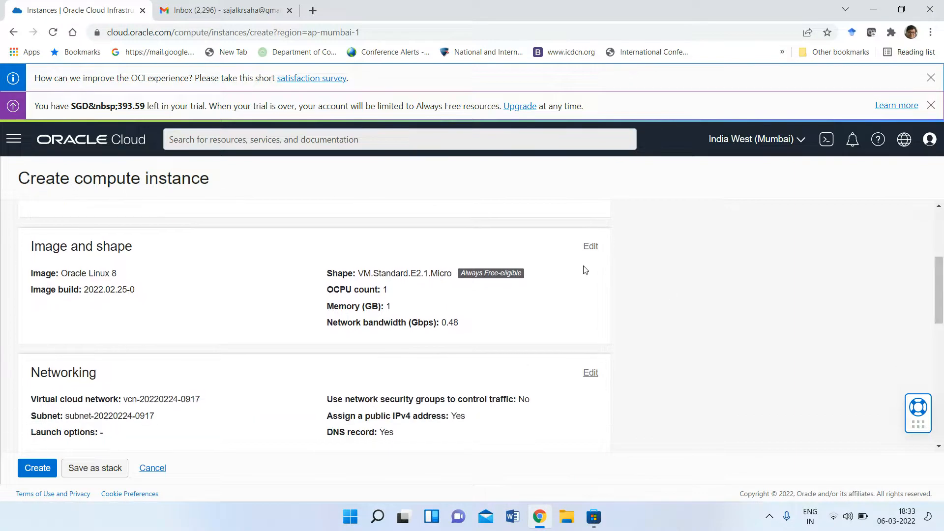
pyautogui.click(591, 247)
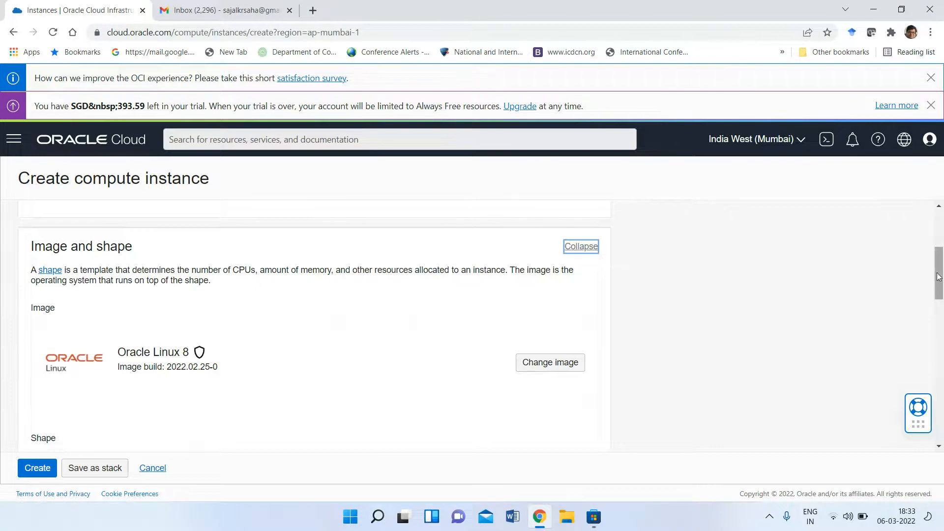
pyautogui.moveTo(936, 279)
pyautogui.mouseDown()
pyautogui.moveTo(938, 317)
pyautogui.moveTo(940, 282)
pyautogui.mouseUp()
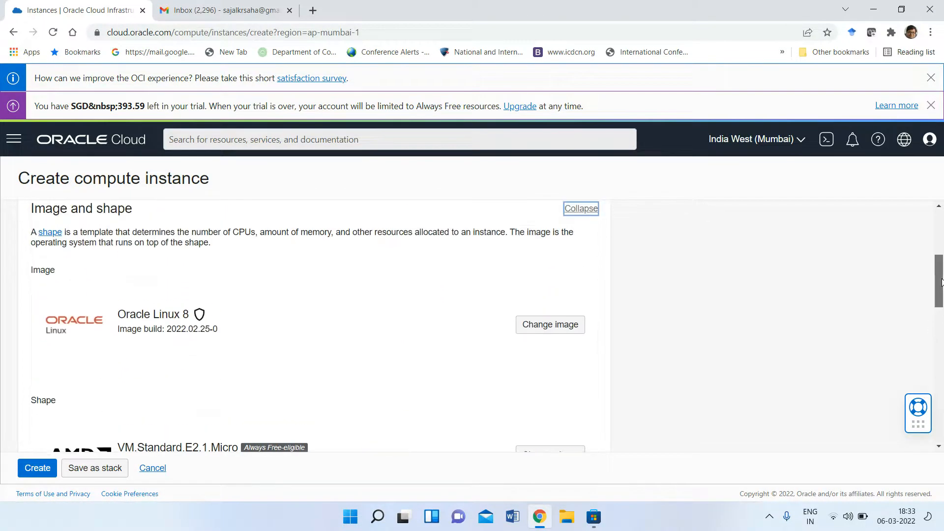
# - Pick the Windows Server 2019 Standard image after accepting the Oracle and Microsoft Terms of Use
pyautogui.click(557, 328)
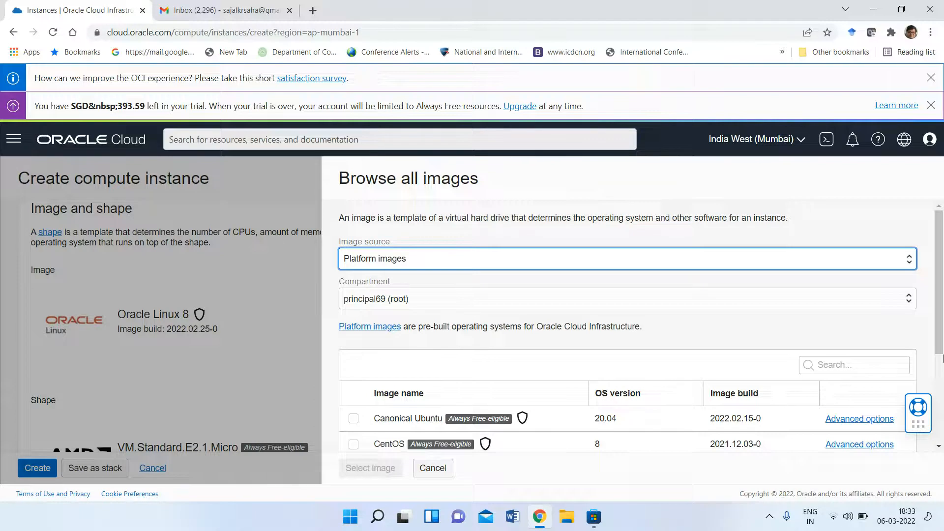
pyautogui.scroll(-2, 942, 364)
pyautogui.moveTo(941, 372); pyautogui.dragTo(942, 415)
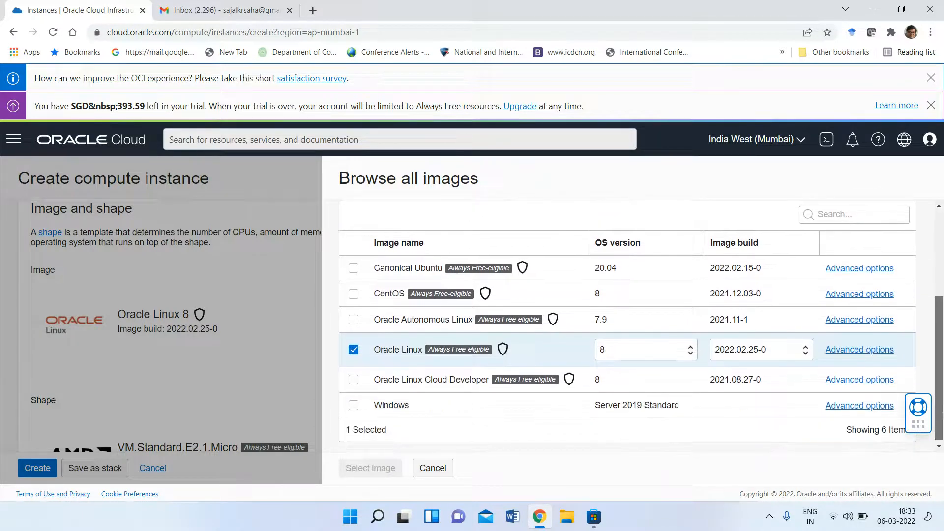
pyautogui.moveTo(942, 416); pyautogui.dragTo(942, 426)
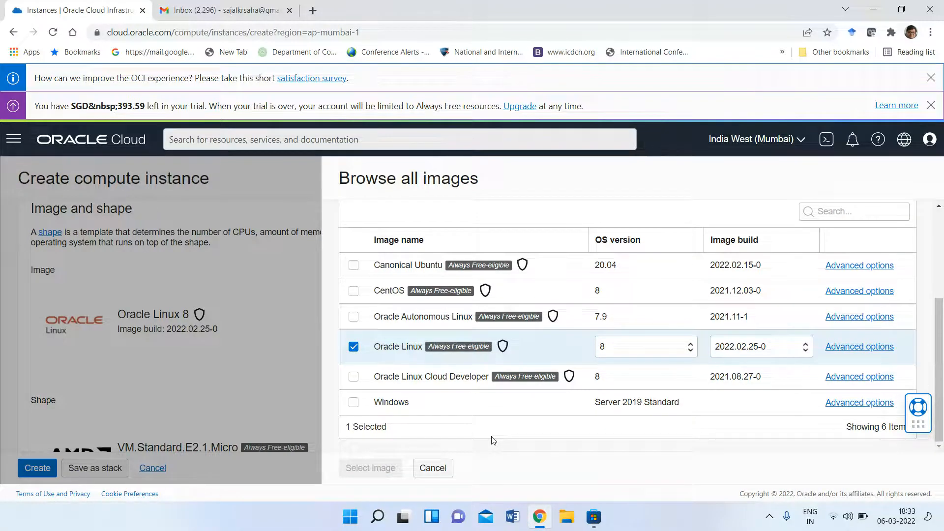
pyautogui.click(353, 402)
pyautogui.click(353, 403)
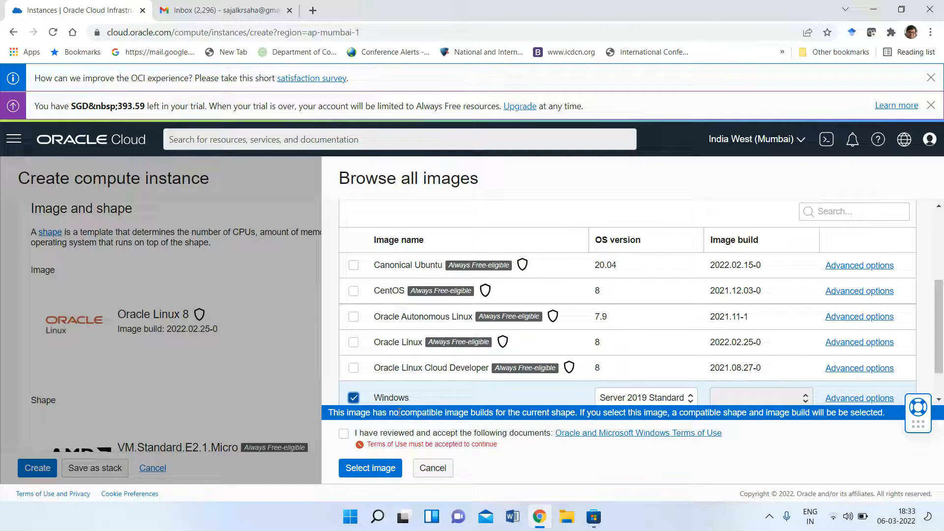
pyautogui.click(343, 433)
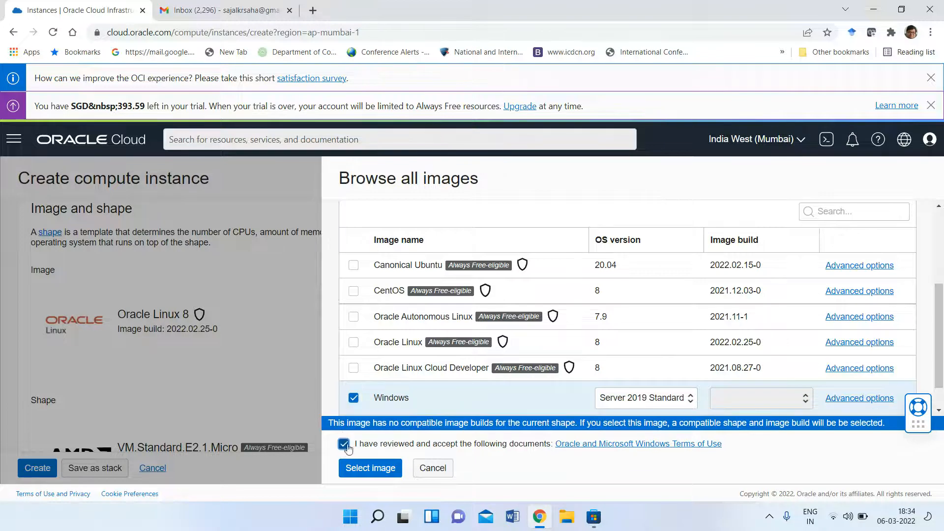
pyautogui.click(366, 469)
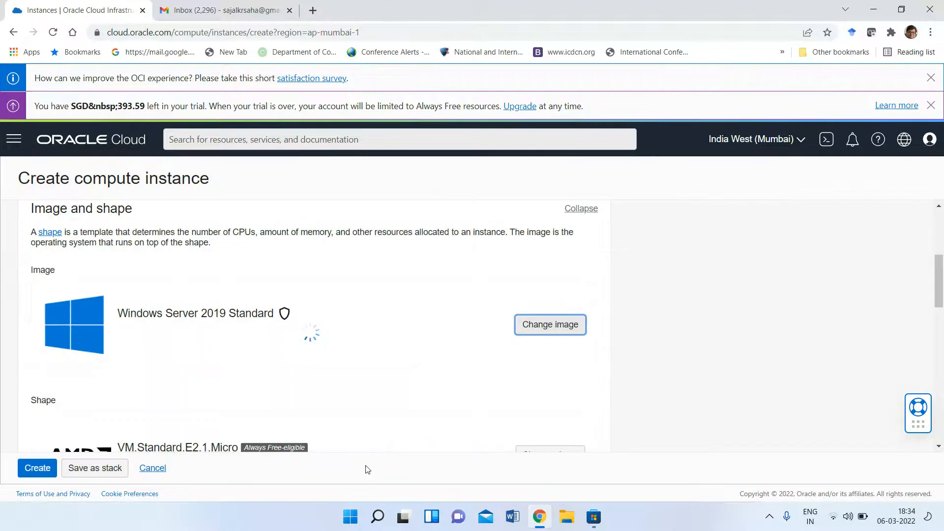
pyautogui.moveTo(937, 288); pyautogui.dragTo(934, 339)
# - Select VM.Standard.E4.Flex with the OCPU slider at 6, giving 96 GB memory
pyautogui.click(563, 278)
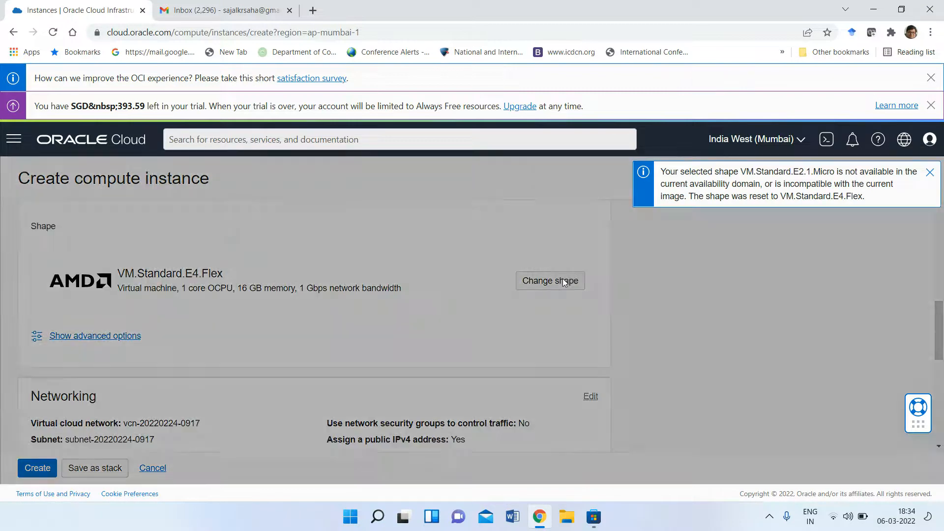
pyautogui.moveTo(940, 256); pyautogui.dragTo(943, 302)
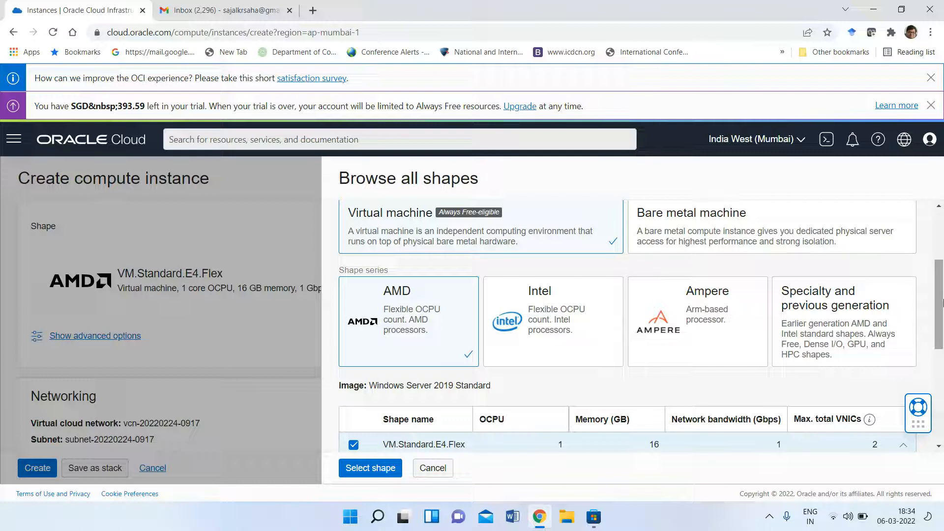
pyautogui.moveTo(943, 302); pyautogui.dragTo(943, 375)
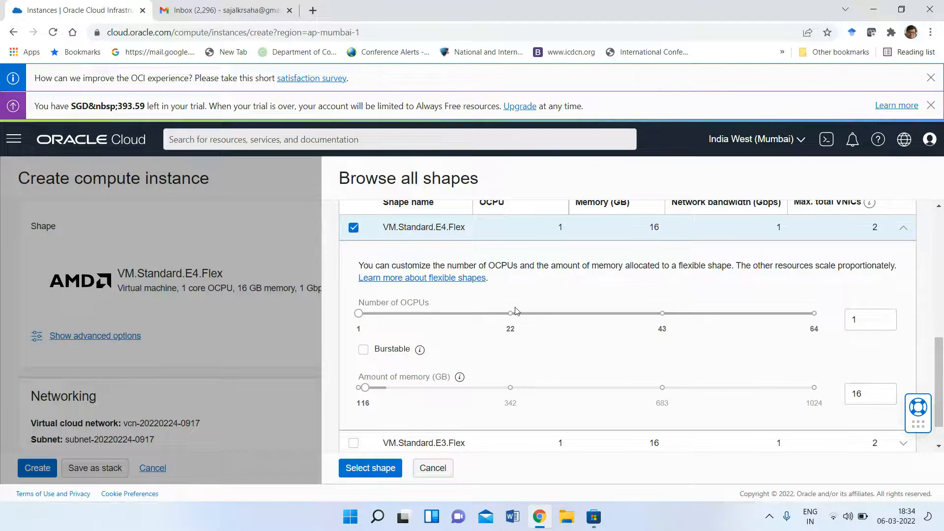
pyautogui.click(429, 314)
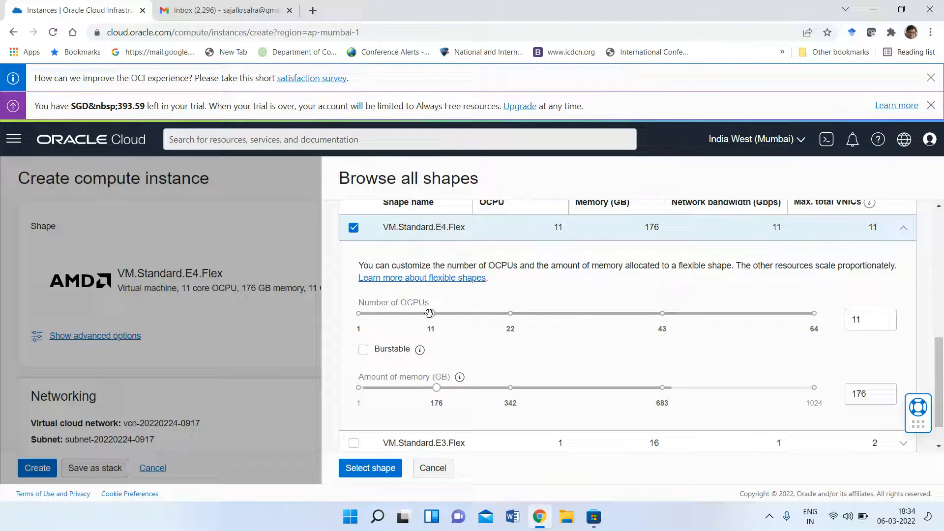
pyautogui.moveTo(432, 314); pyautogui.dragTo(398, 323)
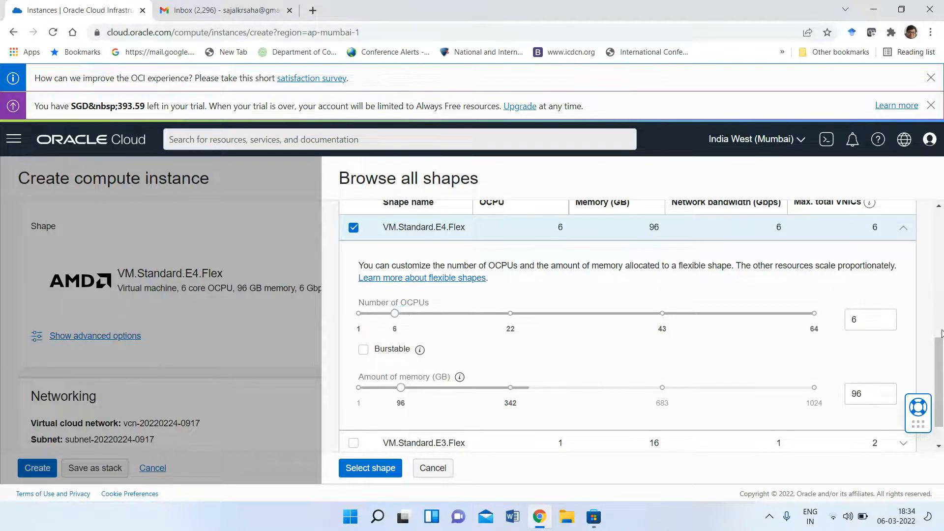
pyautogui.scroll(-1, 936, 350)
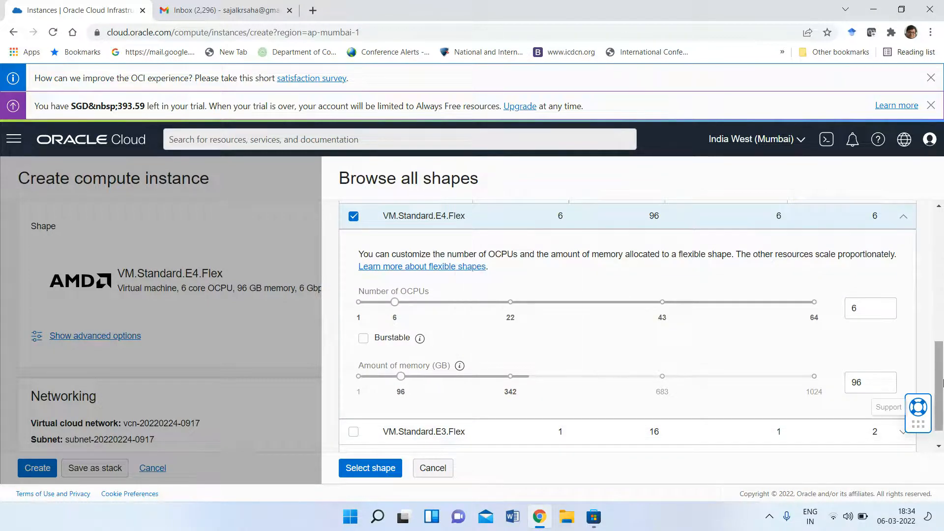
pyautogui.scroll(-2, 941, 378)
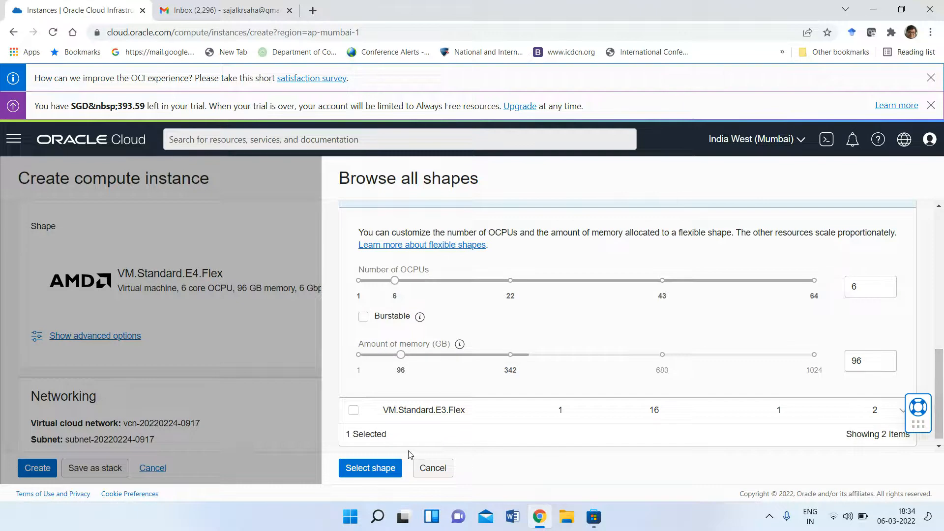
pyautogui.click(382, 469)
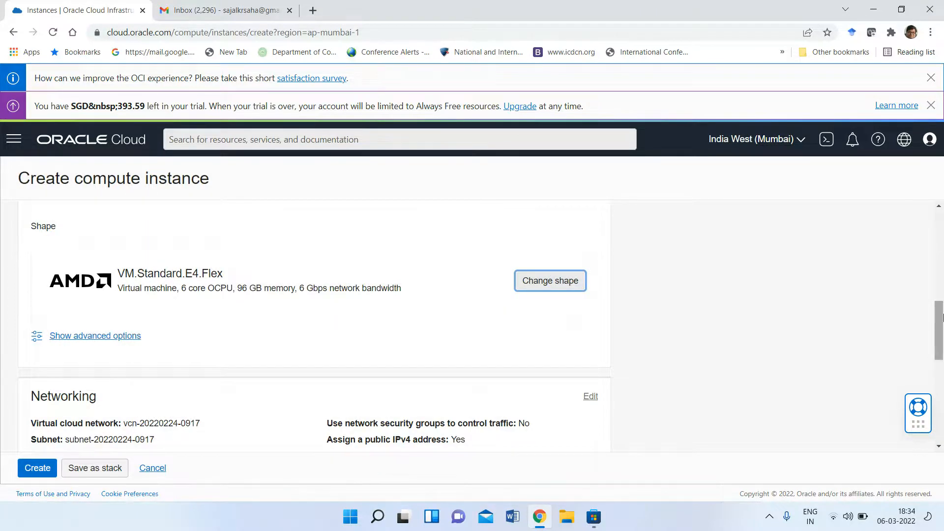
pyautogui.scroll(-2, 942, 340)
pyautogui.moveTo(943, 340); pyautogui.dragTo(940, 304)
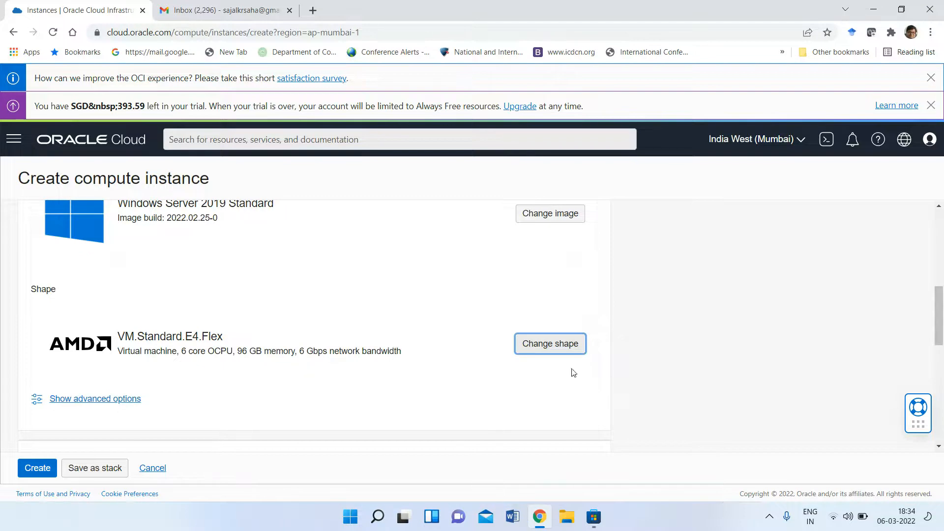
pyautogui.moveTo(938, 317); pyautogui.dragTo(940, 413)
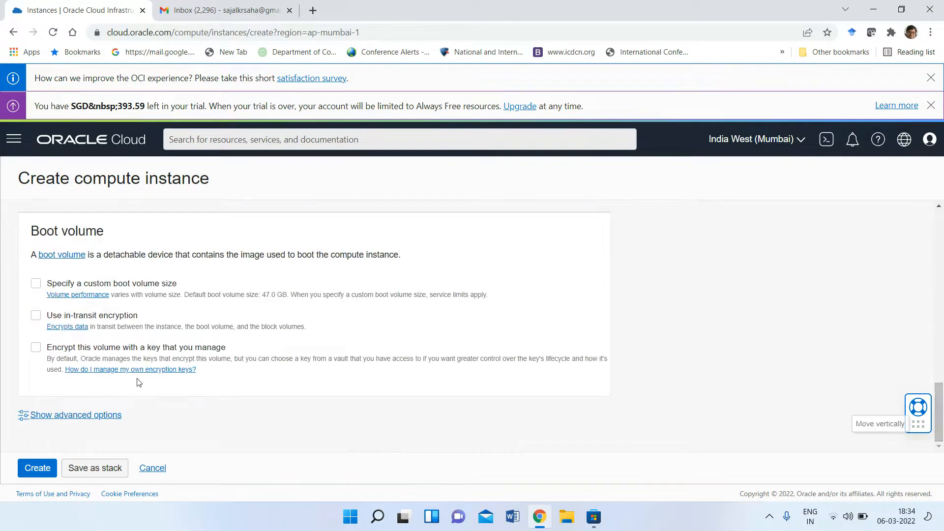
# - Create the Test instance and check the region list on its provisioning details page
pyautogui.click(37, 468)
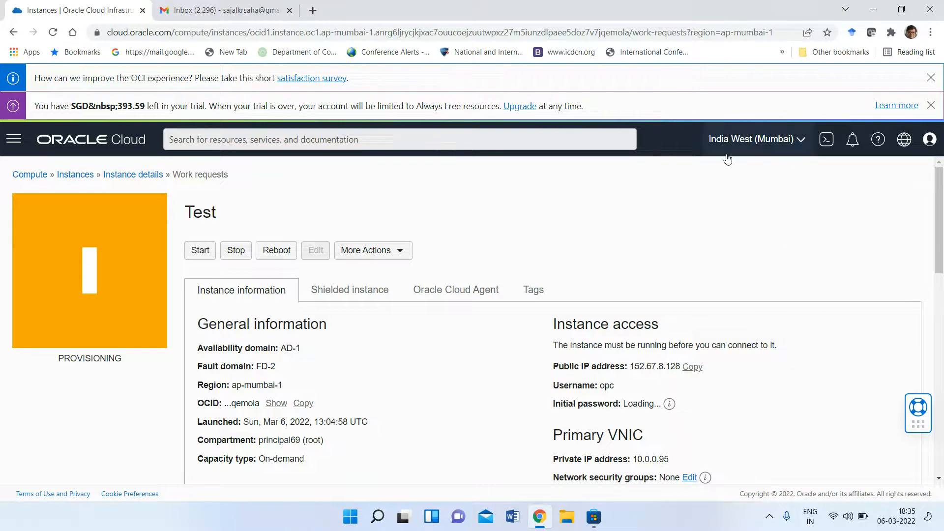
pyautogui.click(800, 142)
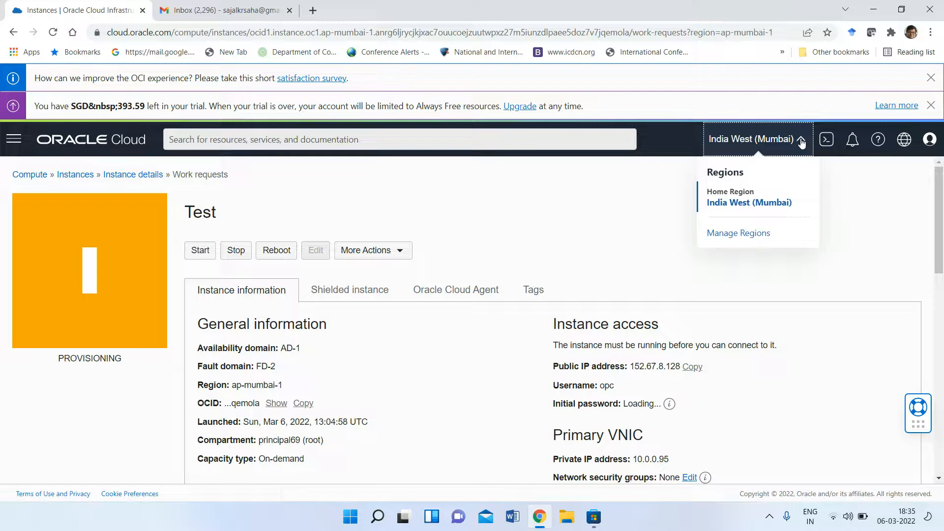
pyautogui.click(567, 205)
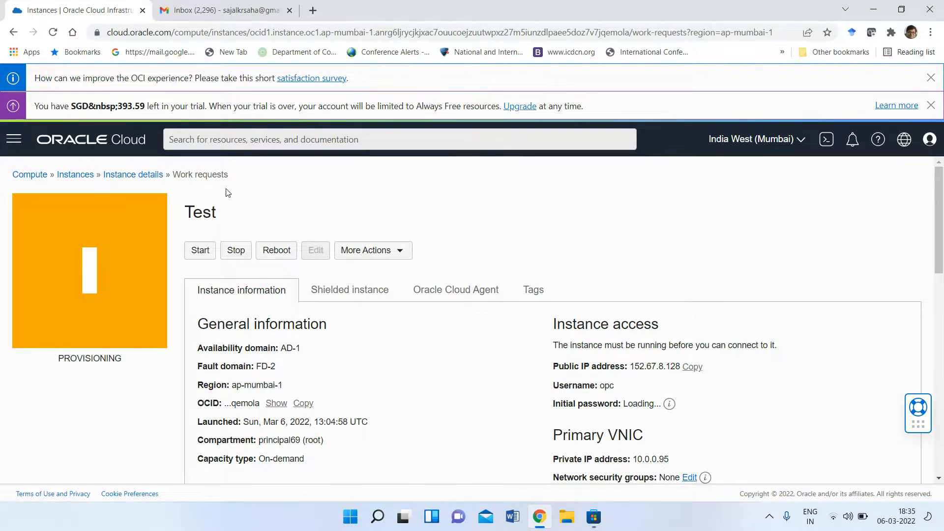
pyautogui.click(13, 139)
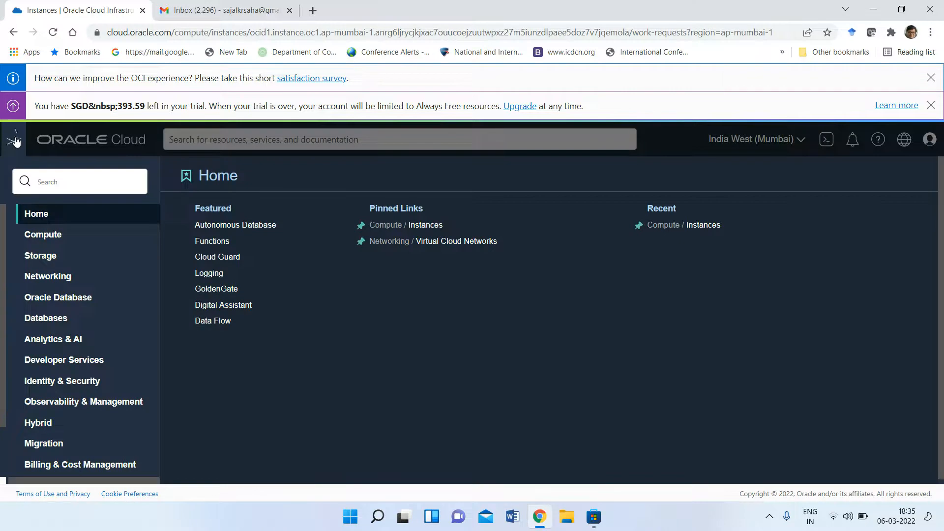
pyautogui.click(63, 276)
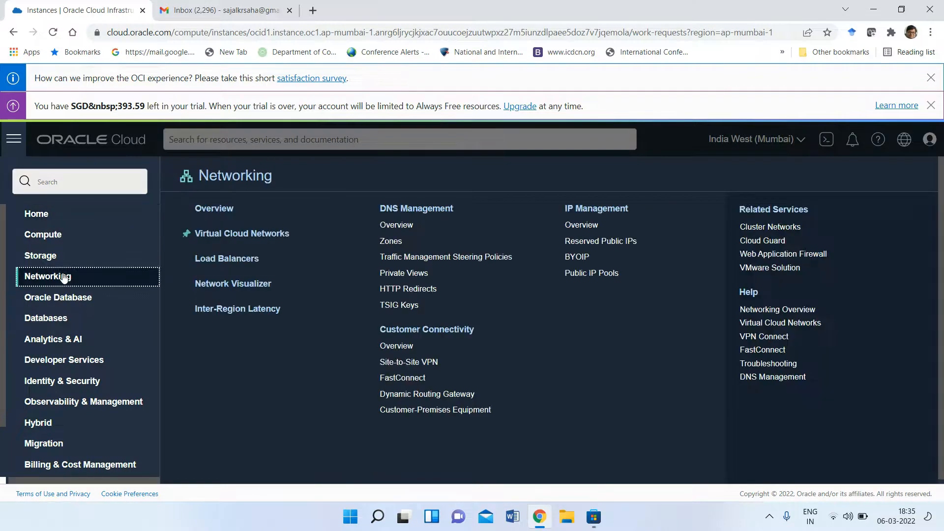
pyautogui.click(240, 235)
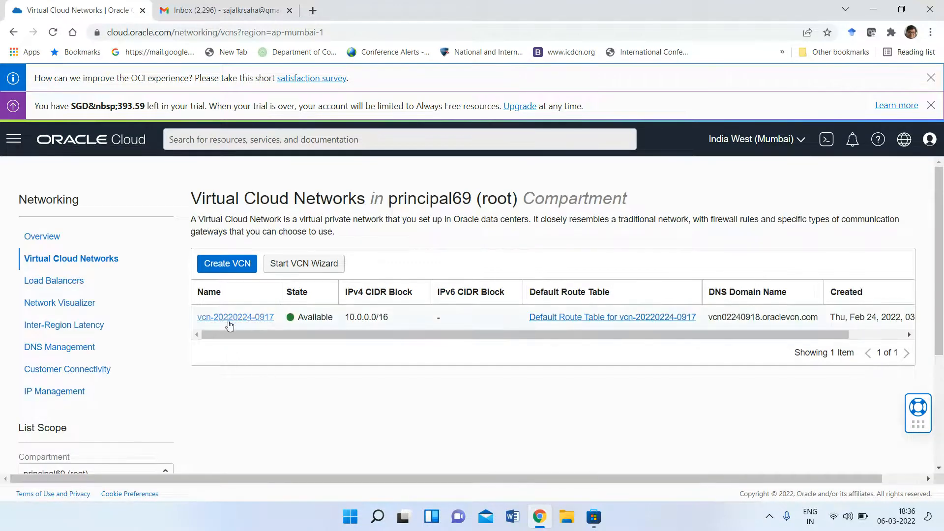
pyautogui.click(228, 319)
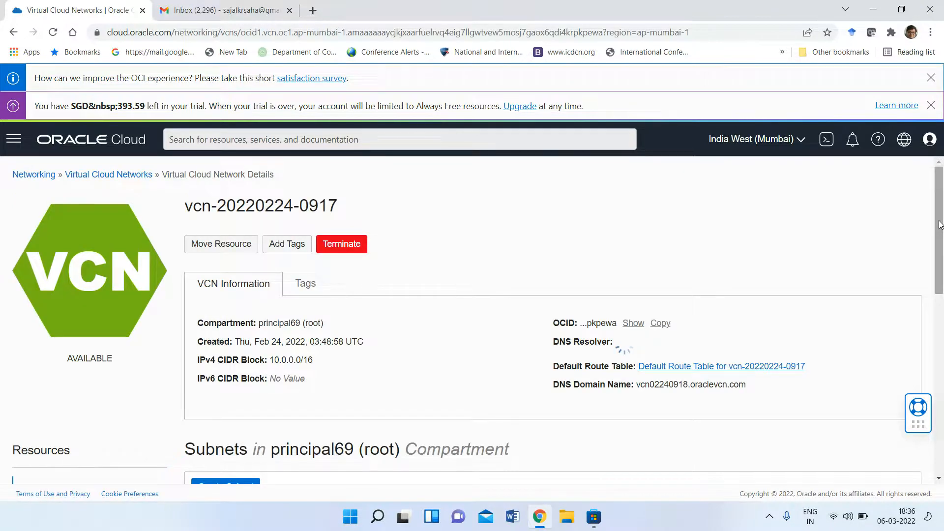
pyautogui.moveTo(943, 264); pyautogui.dragTo(940, 319)
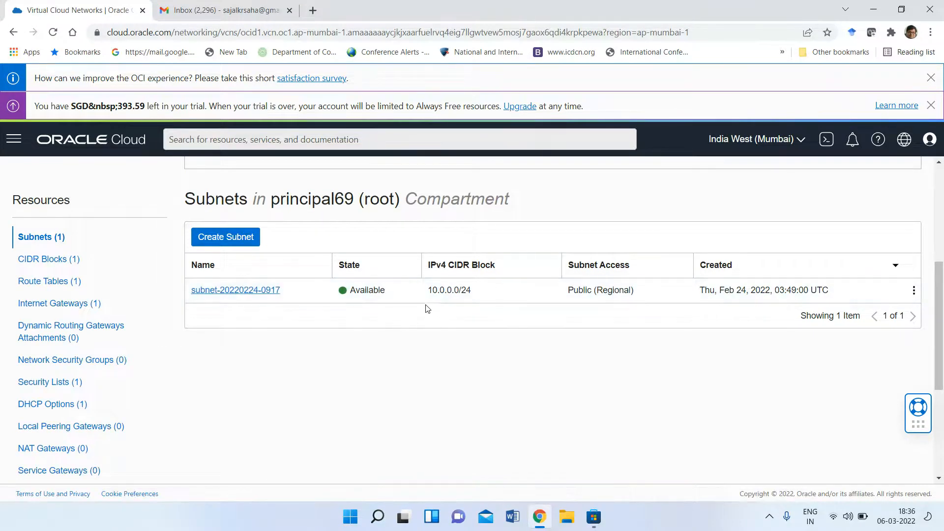
pyautogui.click(256, 292)
pyautogui.moveTo(935, 215); pyautogui.dragTo(935, 363)
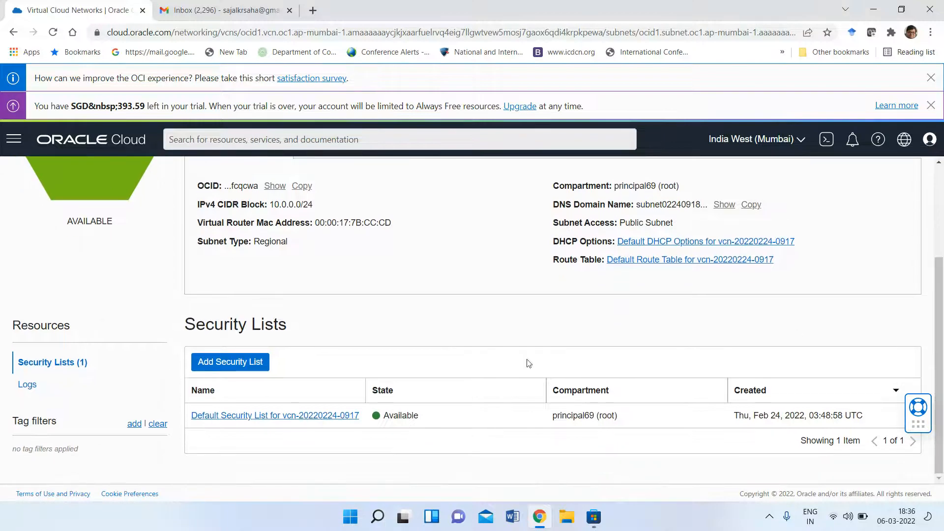
pyautogui.click(281, 416)
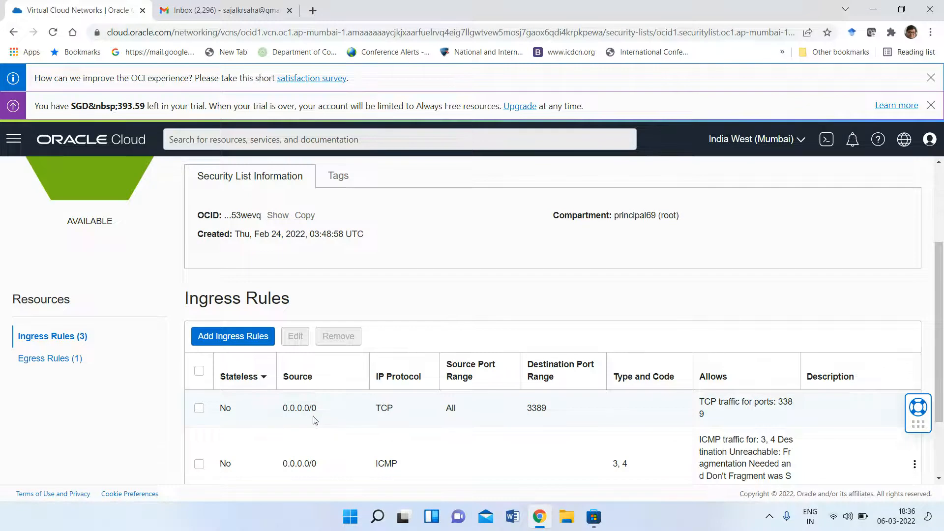
# - Open the Edit form for the TCP 3389 ingress rule
pyautogui.moveTo(279, 409); pyautogui.dragTo(323, 412)
pyautogui.click(325, 417)
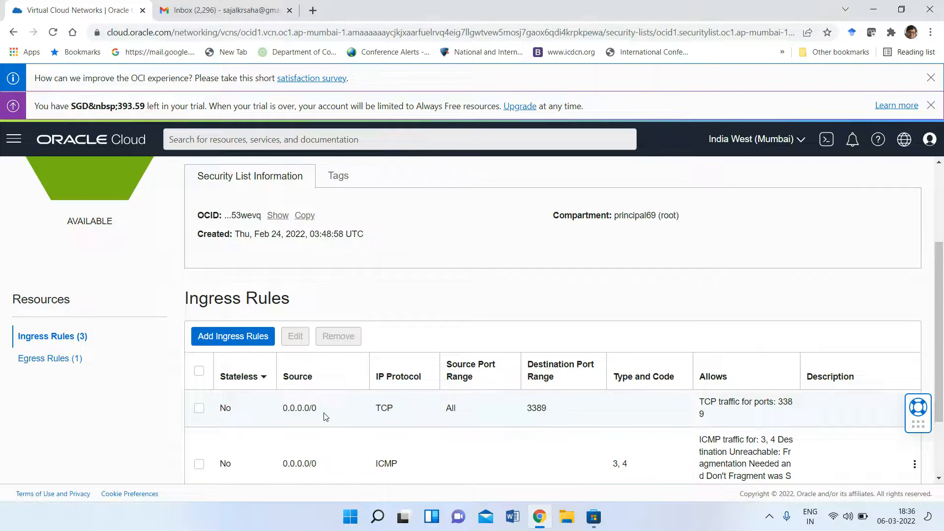
pyautogui.click(200, 411)
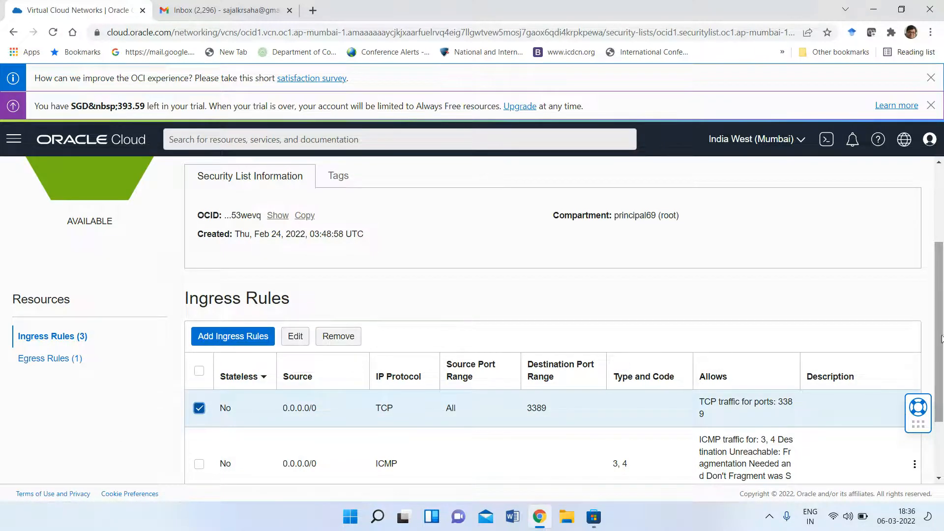
pyautogui.scroll(-2, 939, 386)
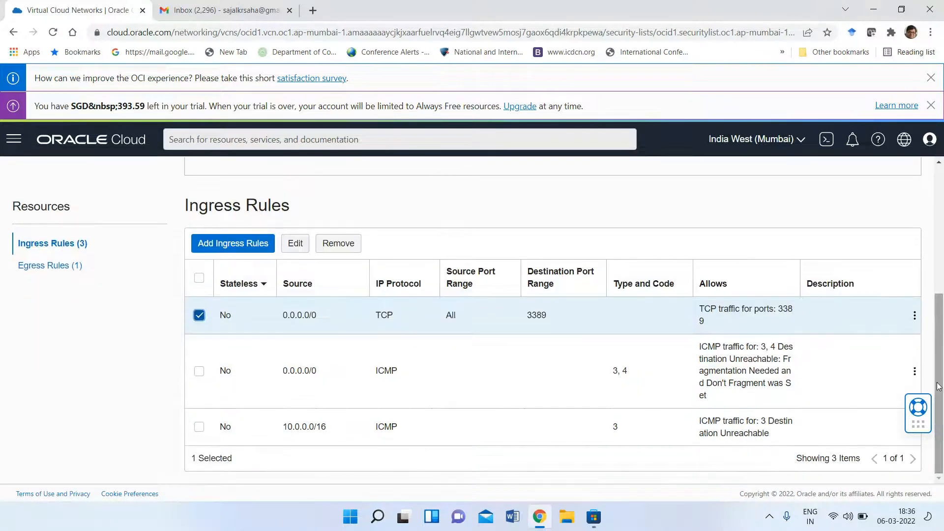
pyautogui.click(915, 316)
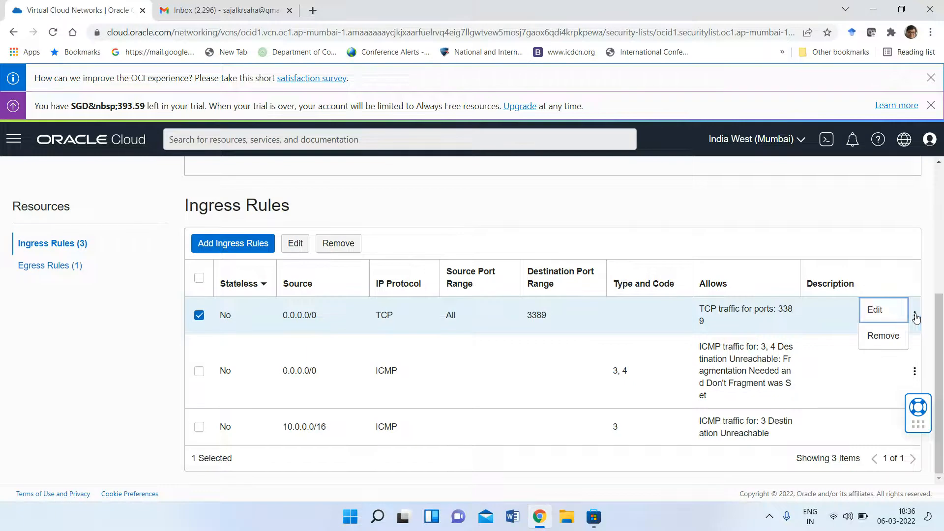
pyautogui.click(883, 313)
# - Save the ingress rule allowing TCP from 0.0.0.0/0 to destination port 3389
pyautogui.moveTo(940, 259); pyautogui.dragTo(942, 325)
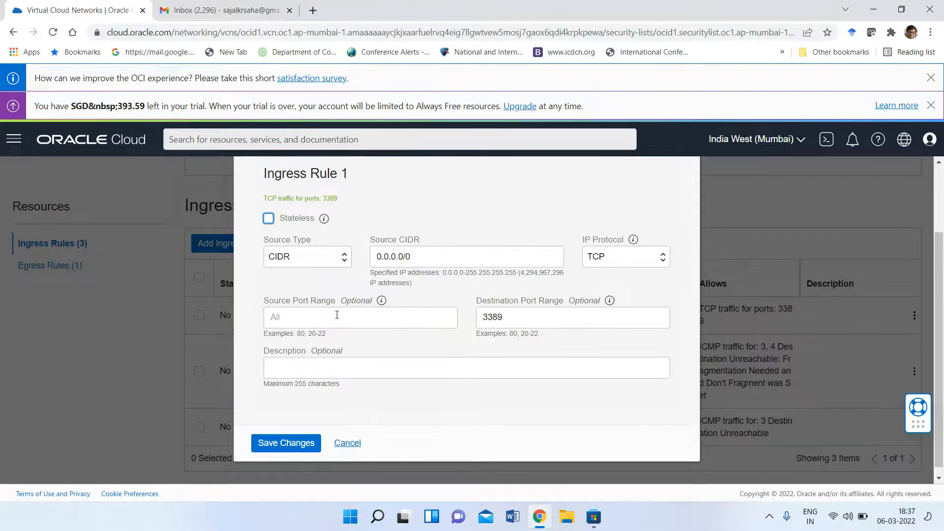
pyautogui.click(517, 316)
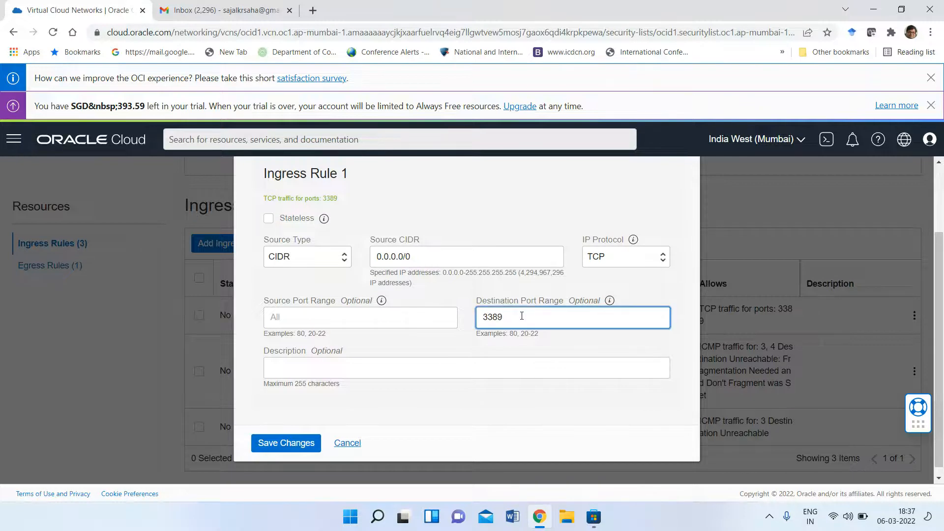
pyautogui.click(298, 444)
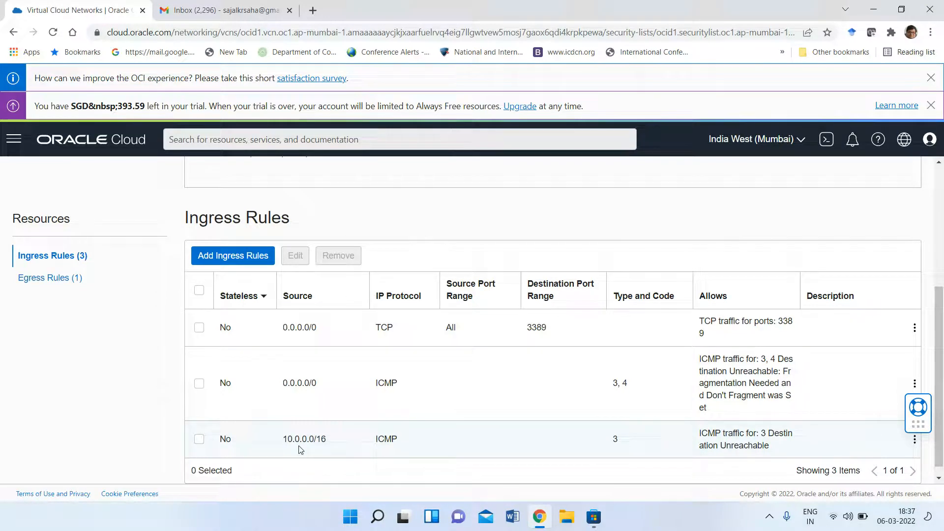
pyautogui.click(9, 146)
# - Open the Test instance under Compute > Instances and copy its public IP 152.67.8.128
pyautogui.click(40, 240)
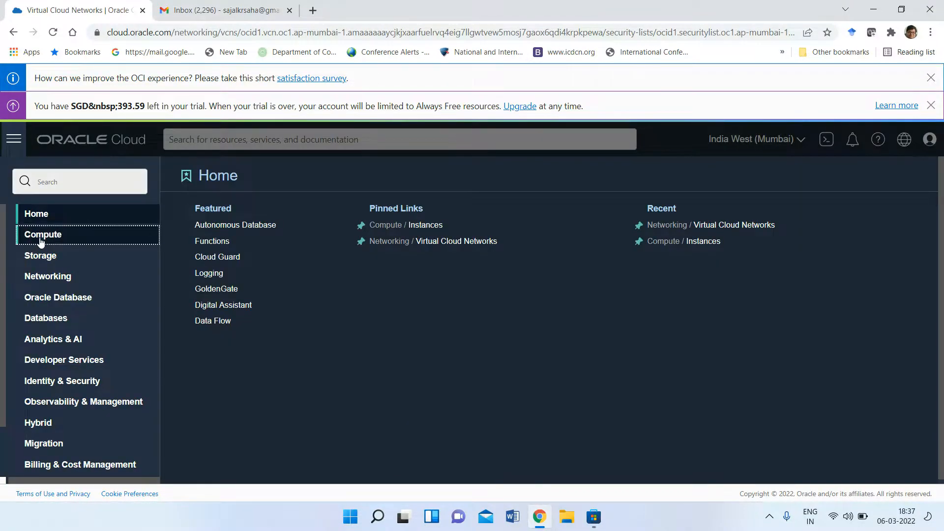
pyautogui.click(199, 243)
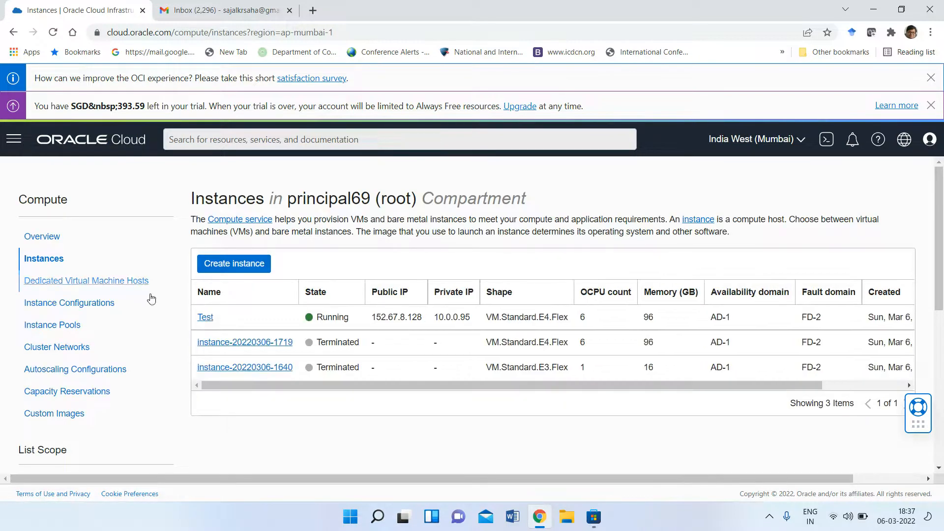
pyautogui.click(205, 317)
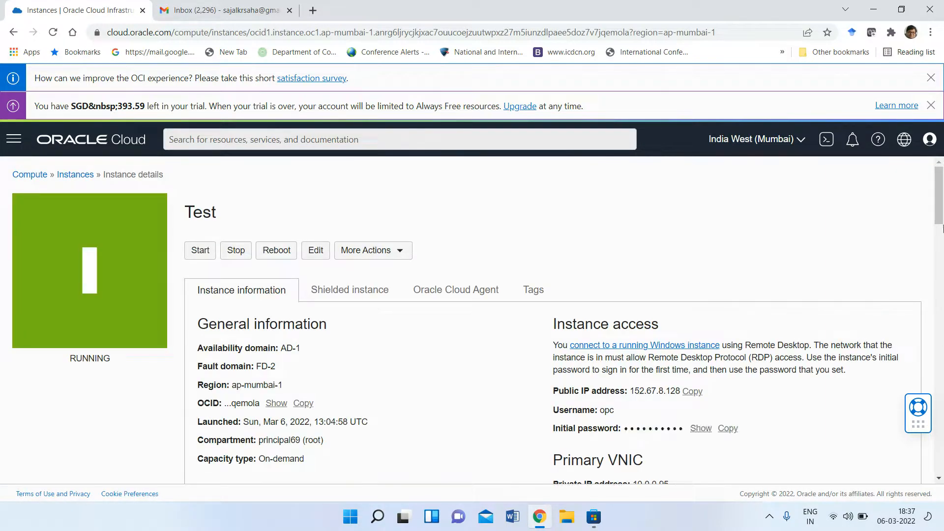
pyautogui.scroll(-2, 943, 241)
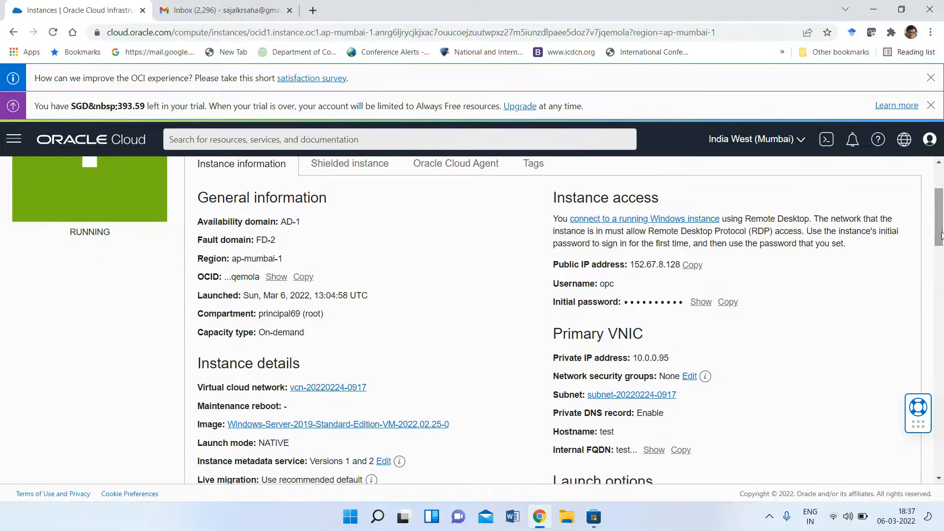
pyautogui.click(697, 267)
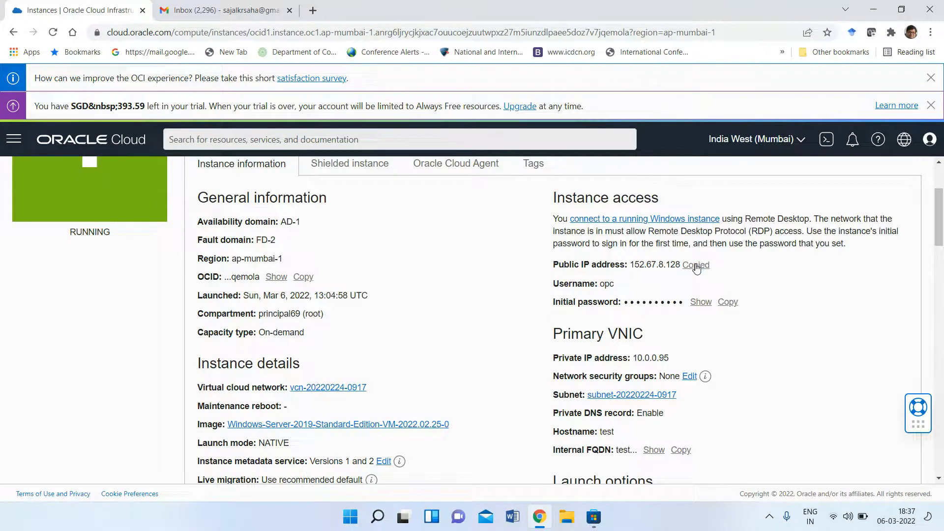
# - Connect Remote Desktop to 152.67.8.128, accepting the certificate warning
pyautogui.click(379, 517)
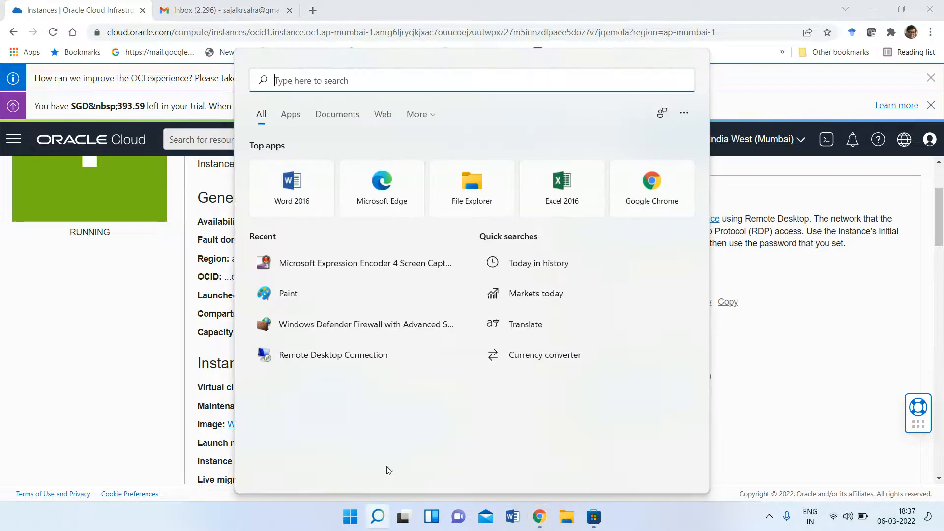
pyautogui.click(330, 359)
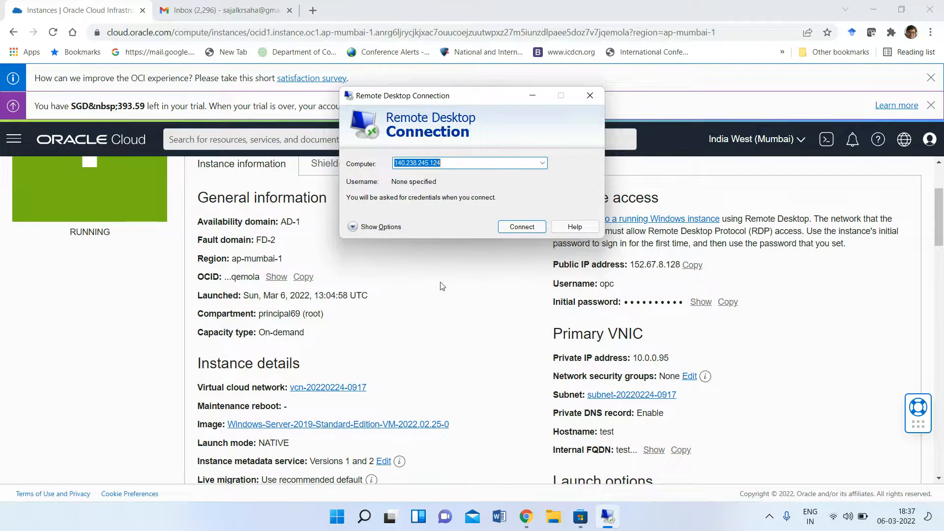
pyautogui.write('152.67.8.128')
pyautogui.click(521, 229)
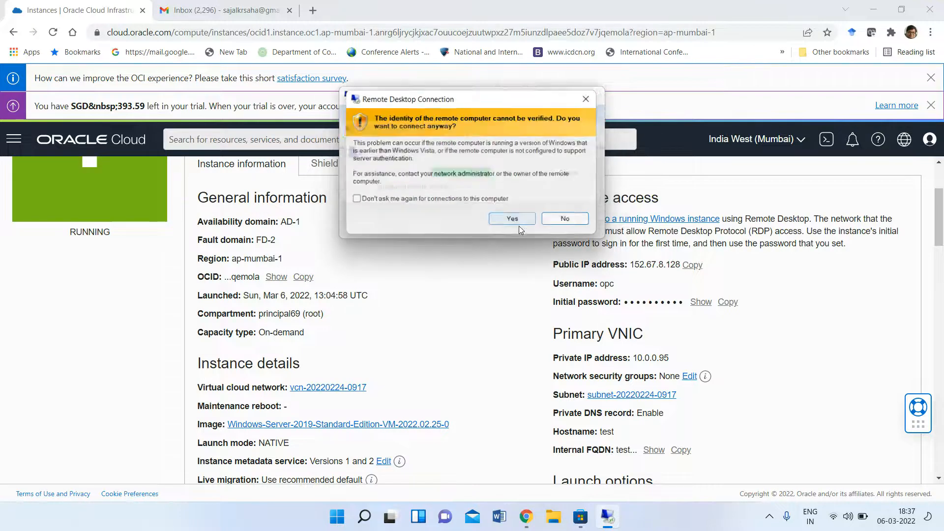
pyautogui.click(512, 220)
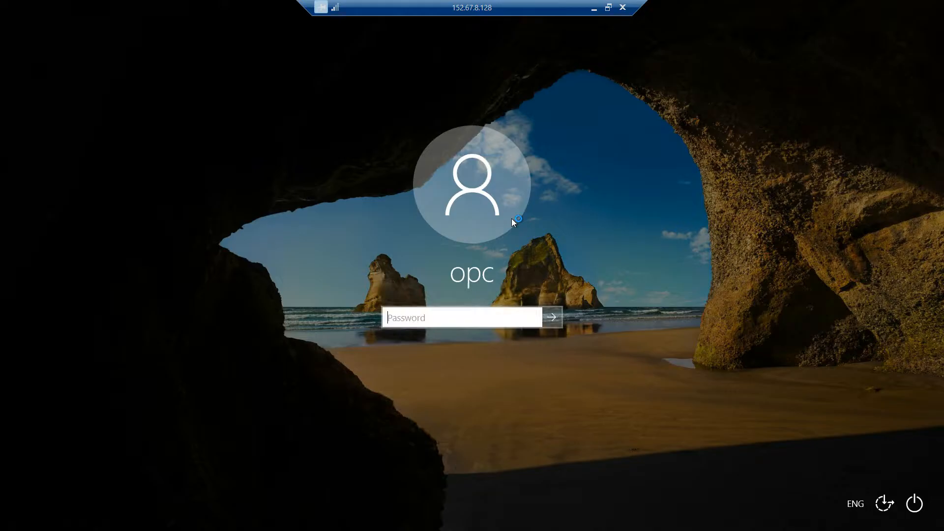
# - Reveal the instance's initial password in the OCI console
pyautogui.click(609, 7)
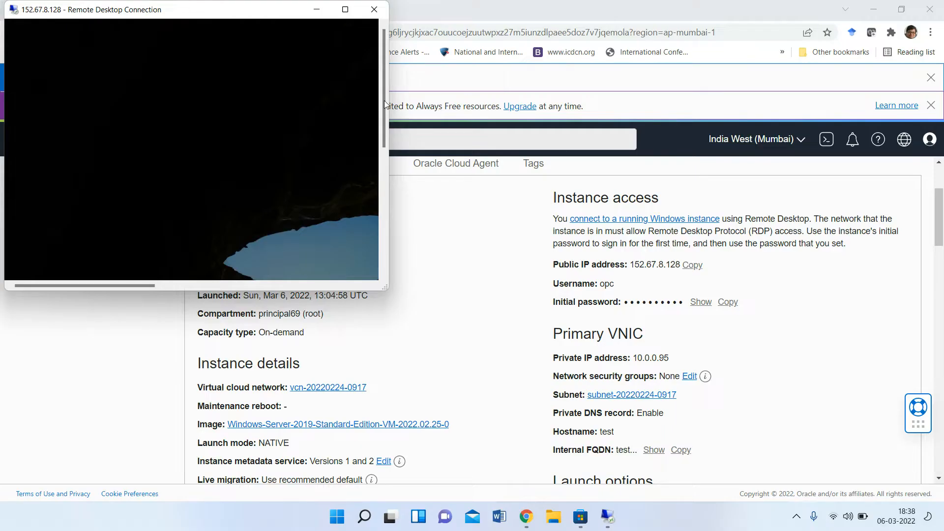
pyautogui.moveTo(381, 98); pyautogui.dragTo(389, 154)
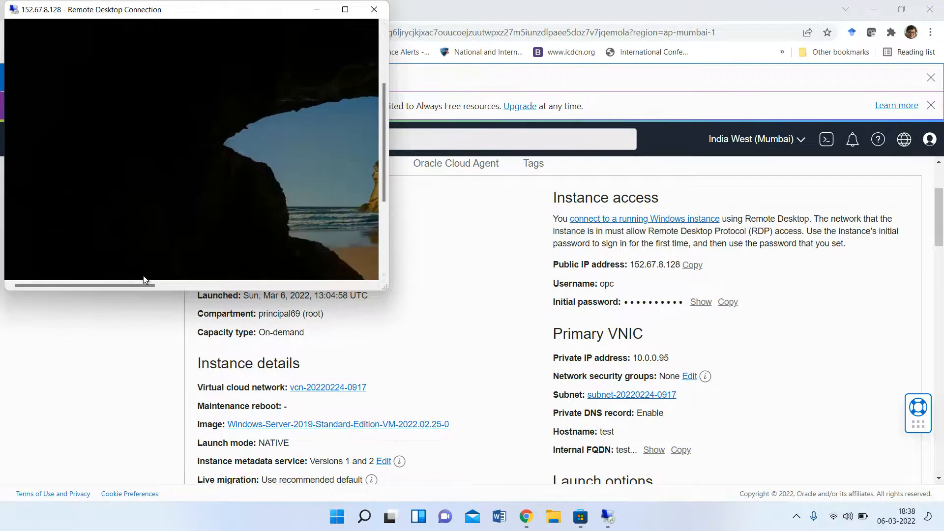
pyautogui.moveTo(137, 286); pyautogui.dragTo(253, 284)
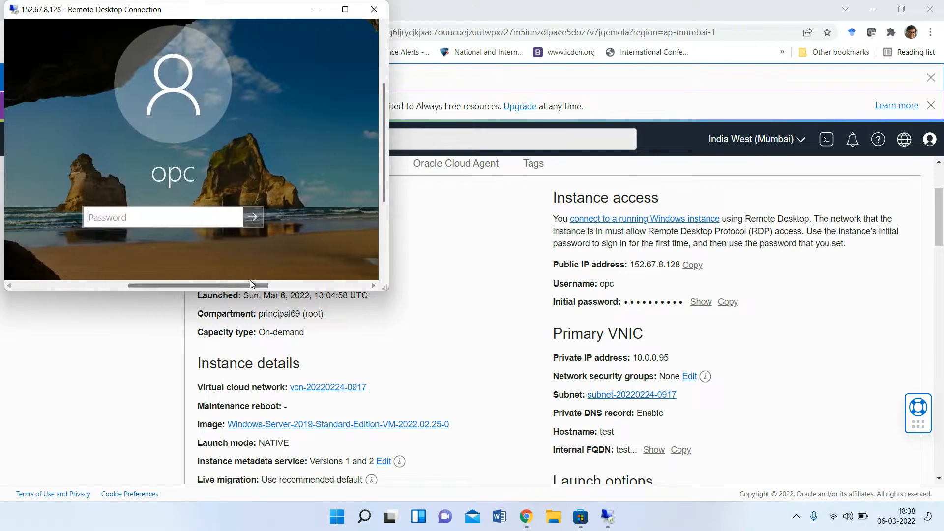
pyautogui.click(701, 302)
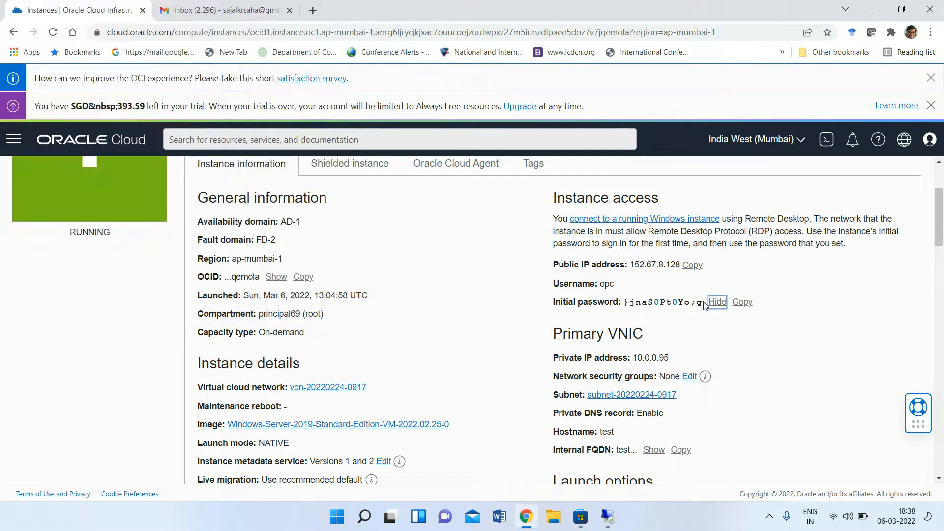
pyautogui.click(608, 517)
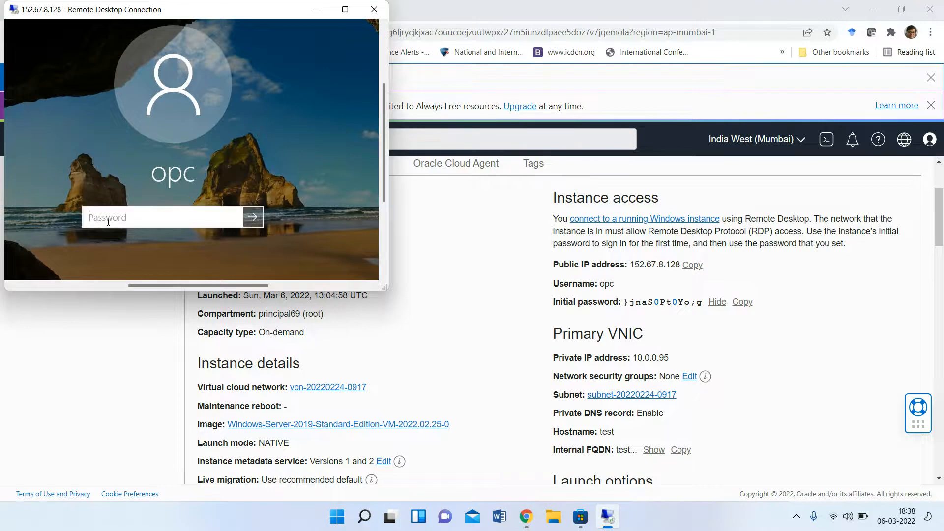
# - Enter the initial password for opc and reveal it to verify it
pyautogui.click(234, 217)
pyautogui.click(235, 217)
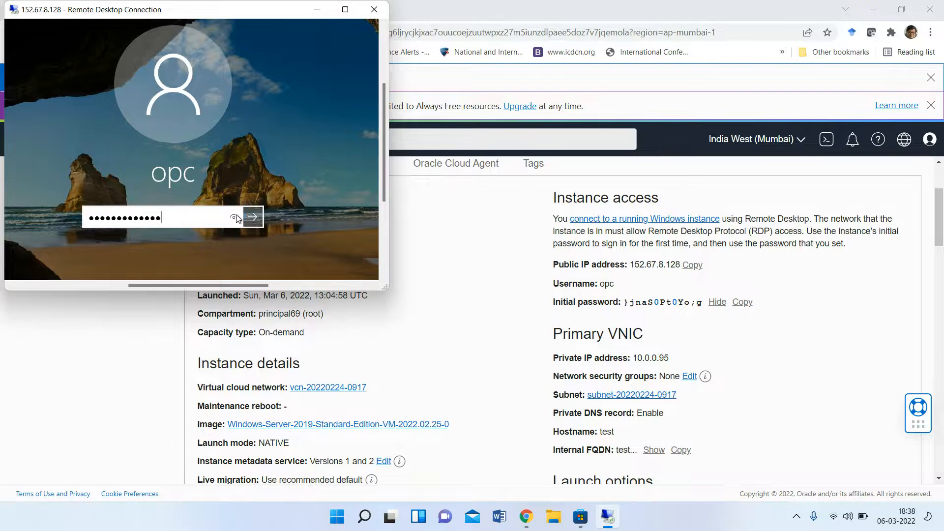
# - Sign in as opc, set and confirm a new password, and reach the full-screen desktop
pyautogui.click(253, 218)
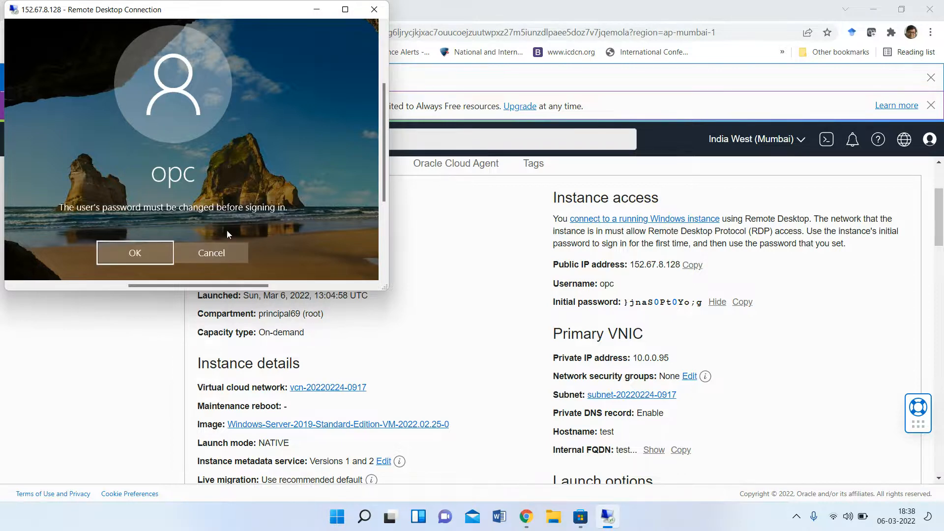
pyautogui.click(152, 252)
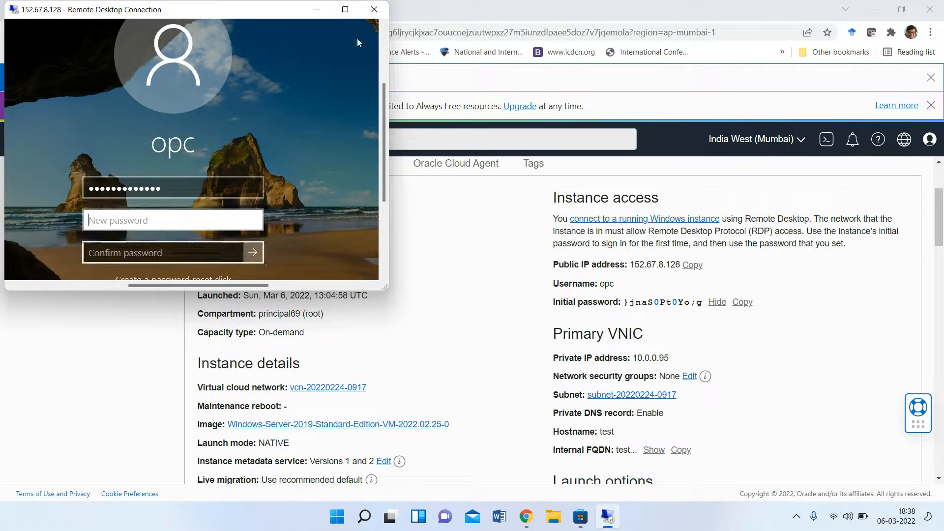
pyautogui.write('***************')
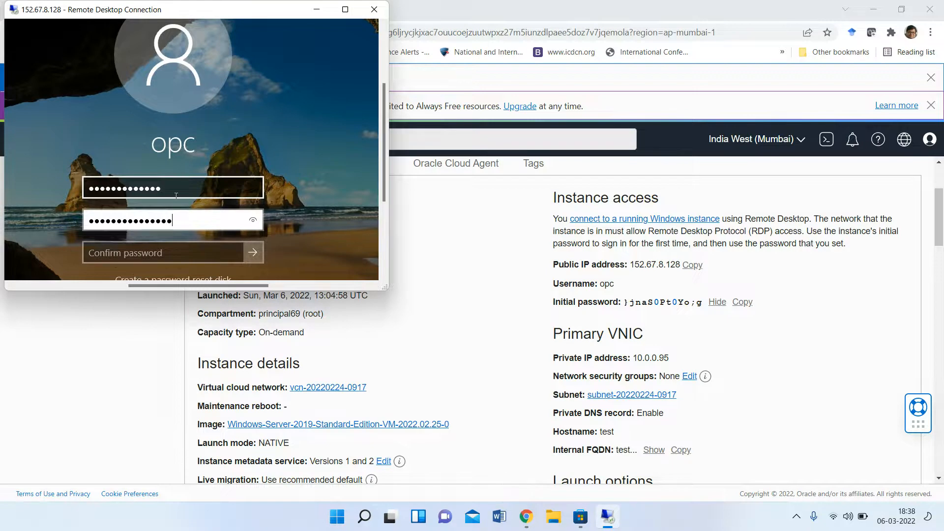
pyautogui.click(126, 253)
pyautogui.write('************')
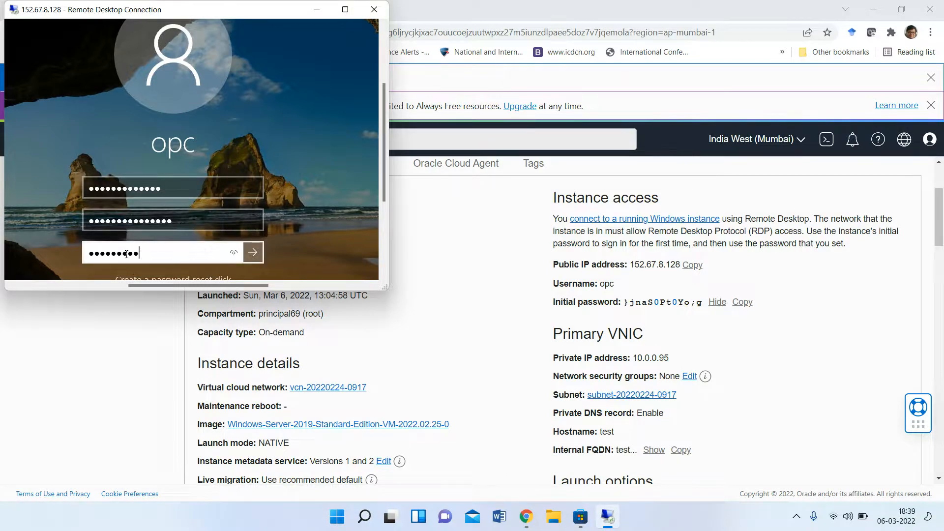
pyautogui.write('***')
pyautogui.click(253, 252)
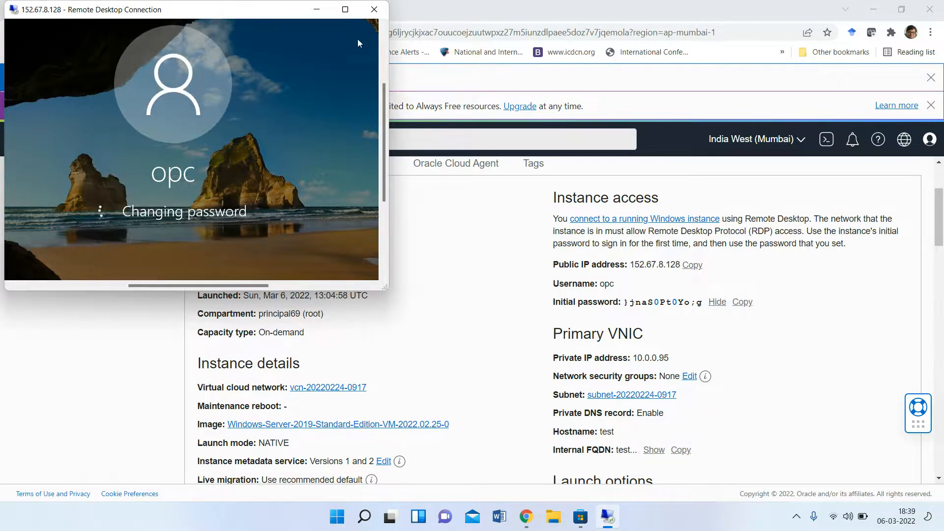
pyautogui.click(345, 9)
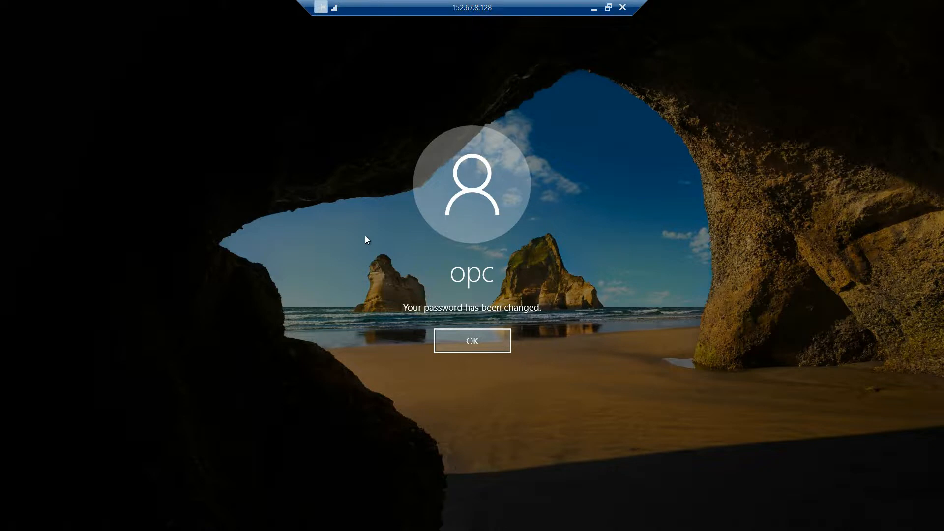
pyautogui.click(470, 338)
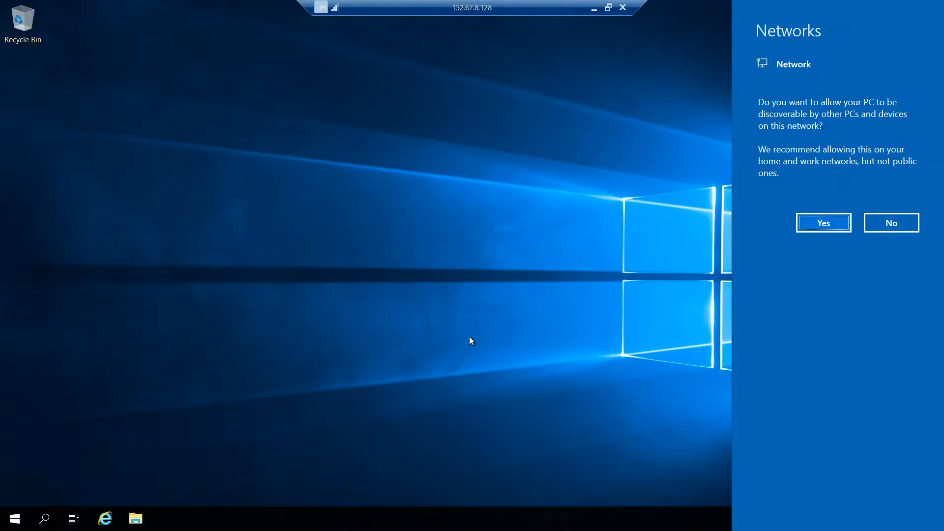
# - Answer No to network discovery on the remote server and launch File Explorer from Start
pyautogui.click(876, 226)
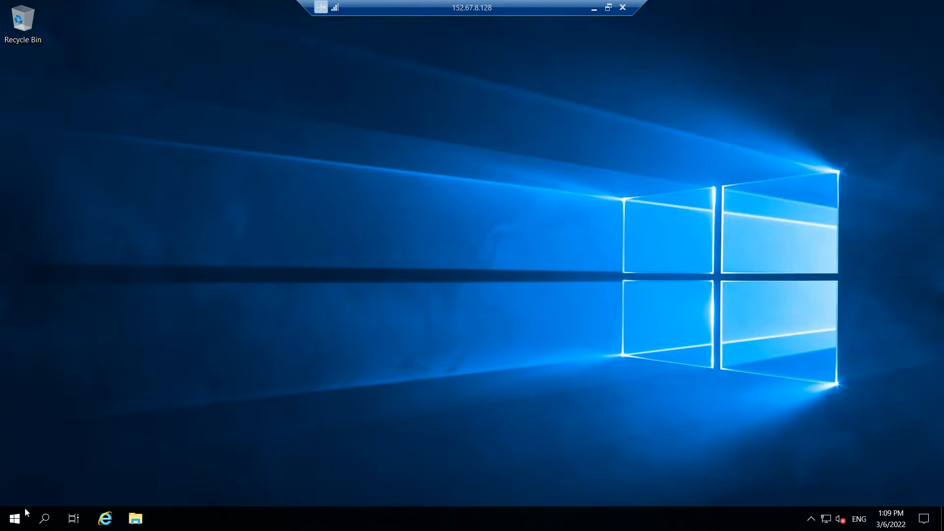
pyautogui.click(15, 518)
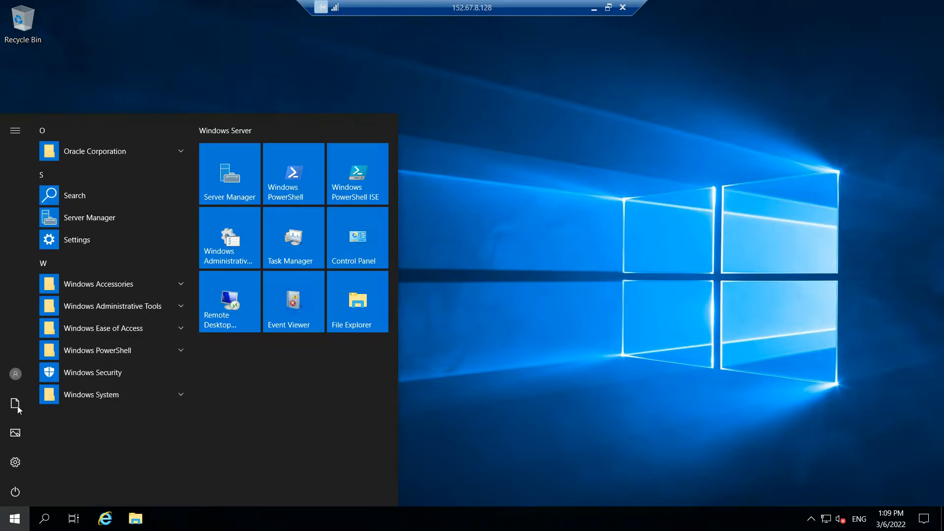
pyautogui.click(136, 518)
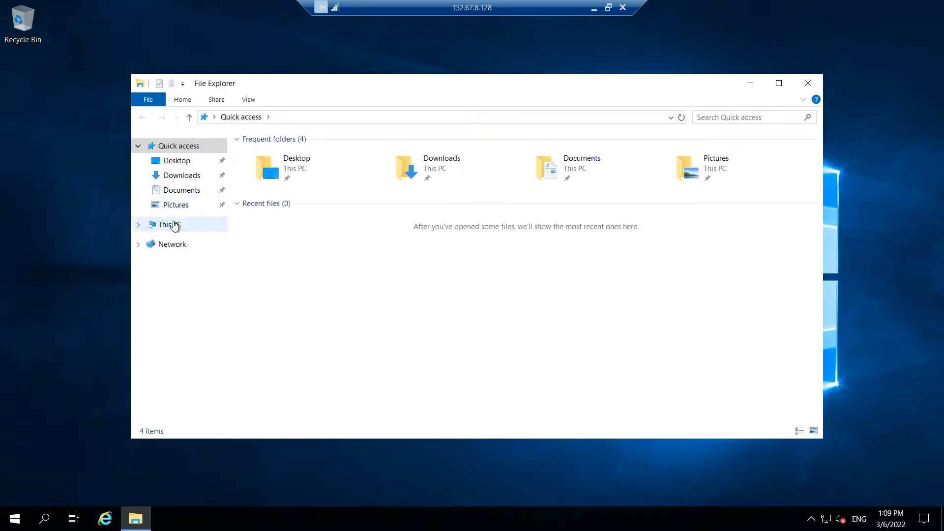
# - Confirm Windows Server 2019 with 96.0 GB RAM and the 46.7 GB C: drive under This PC
pyautogui.rightClick(175, 226)
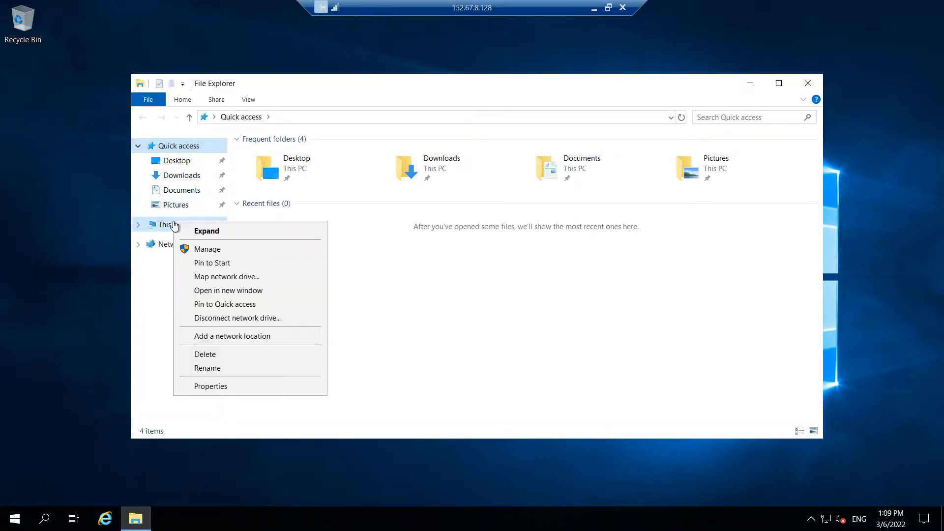
pyautogui.click(220, 388)
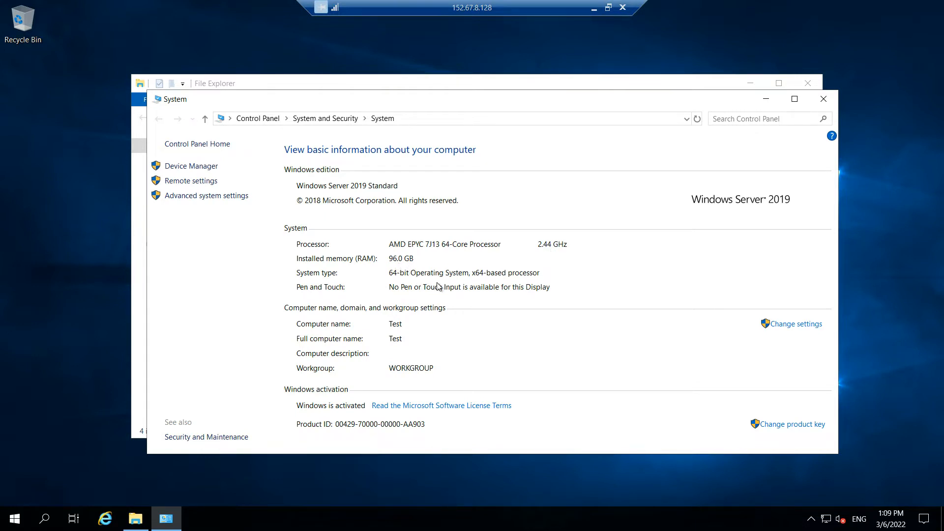
pyautogui.click(823, 99)
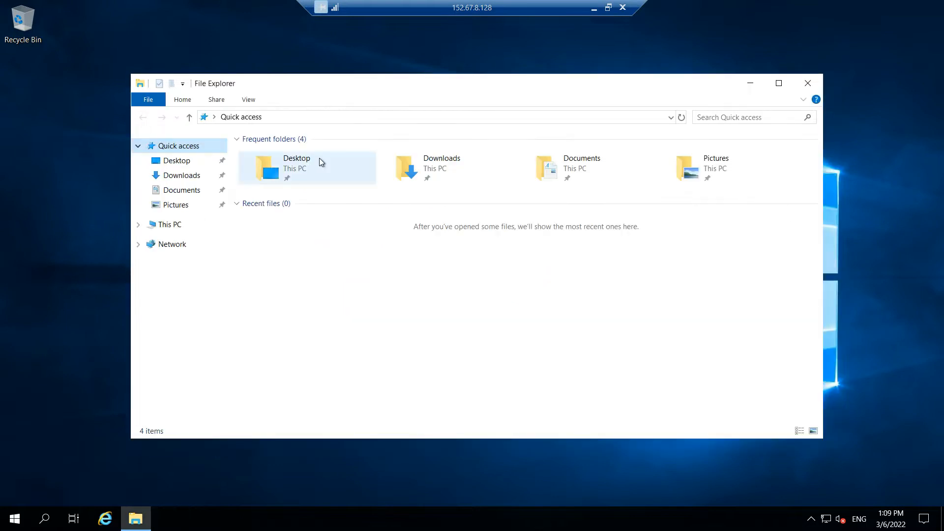
pyautogui.click(179, 224)
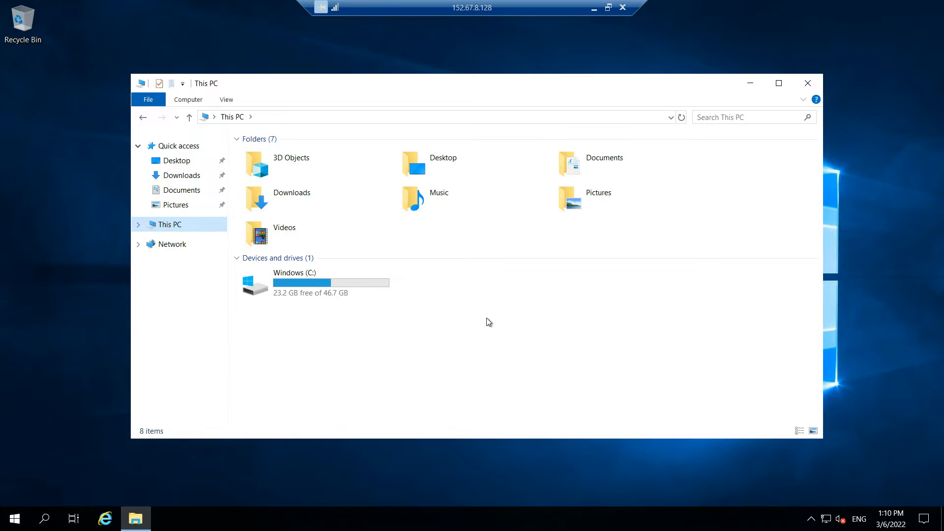
# - Shut down the remote server from the Start menu's power options, confirming the shutdown reason
pyautogui.click(12, 522)
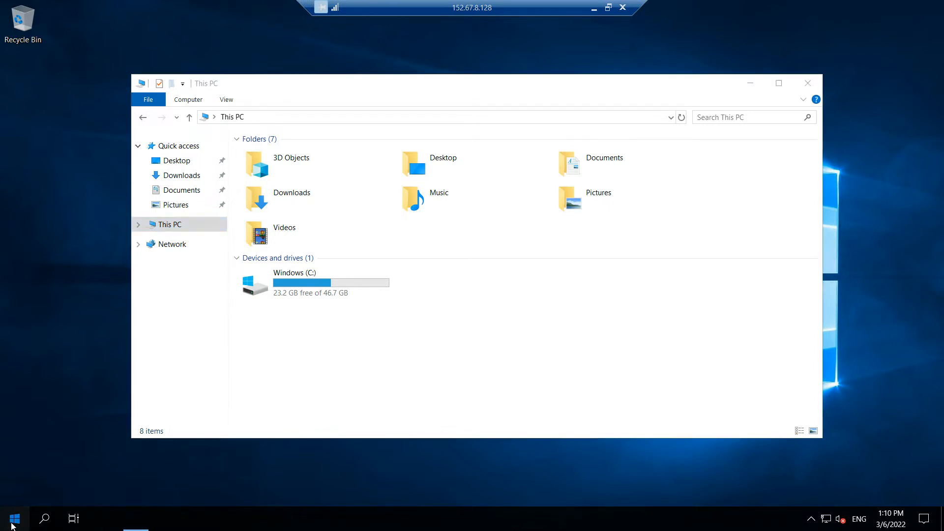
pyautogui.click(19, 494)
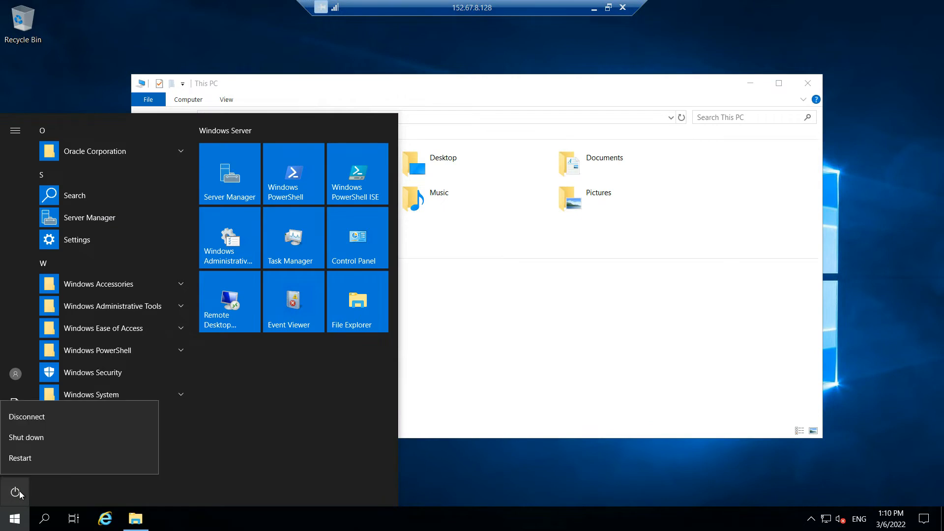
pyautogui.click(32, 439)
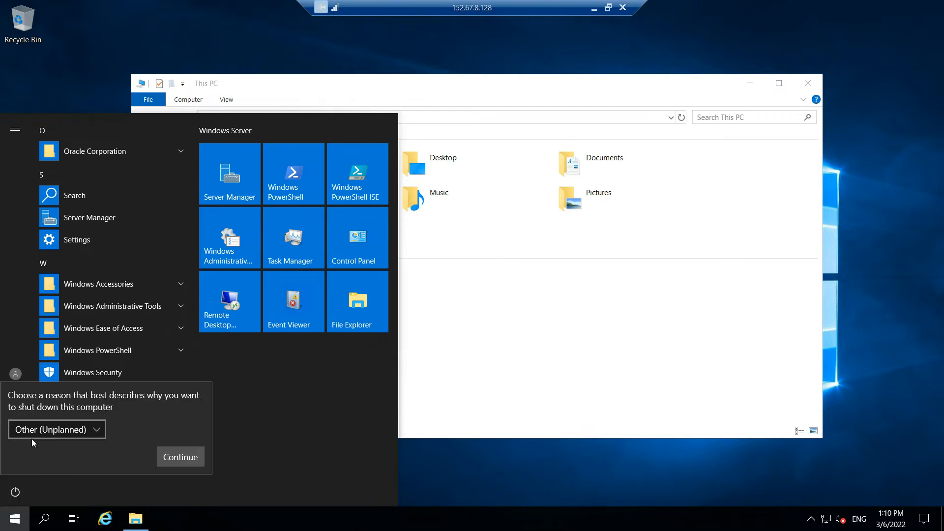
pyautogui.click(179, 457)
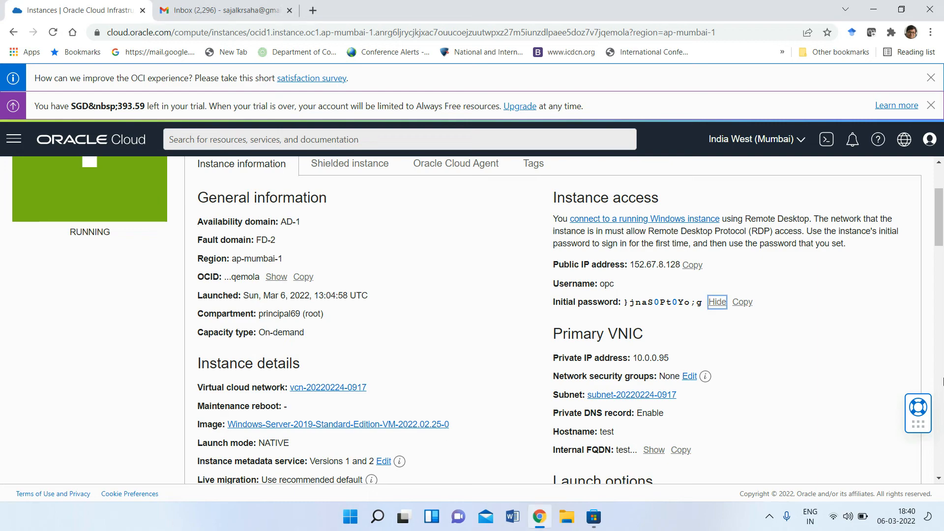
# - Terminate the Test instance via More Actions, keeping its boot volume
pyautogui.scroll(3, 939, 295)
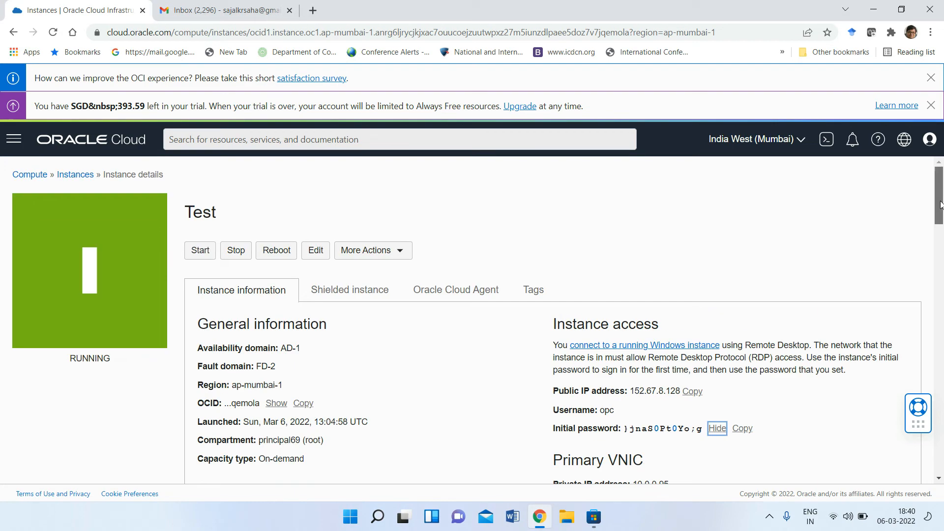
pyautogui.click(406, 257)
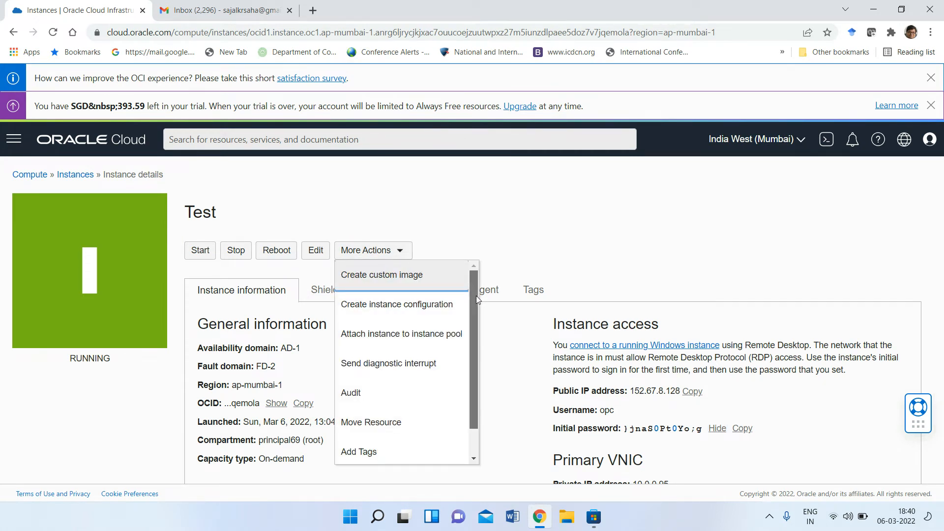
pyautogui.scroll(-1, 476, 296)
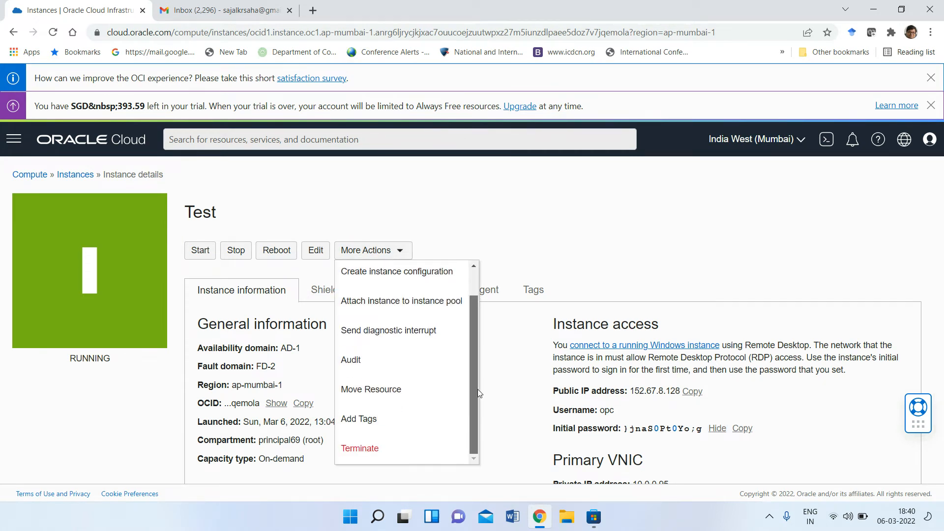
pyautogui.click(364, 455)
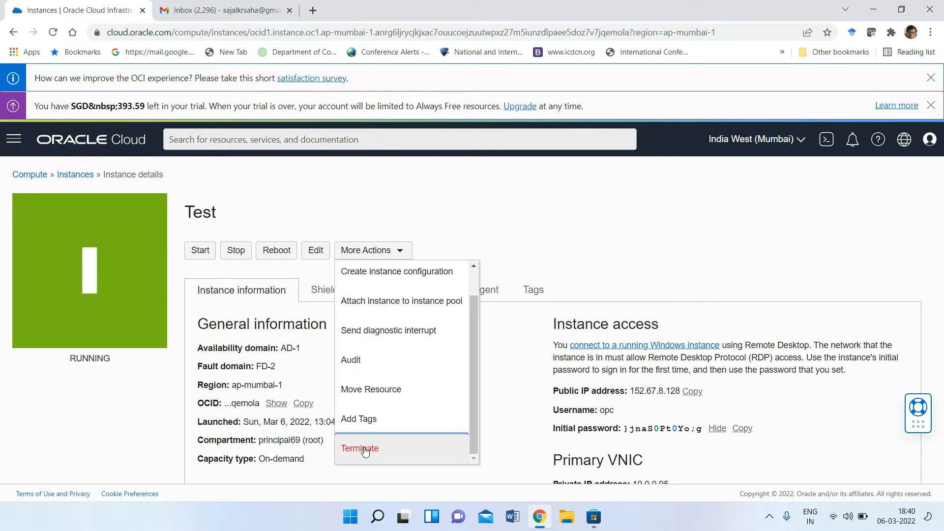
pyautogui.click(313, 324)
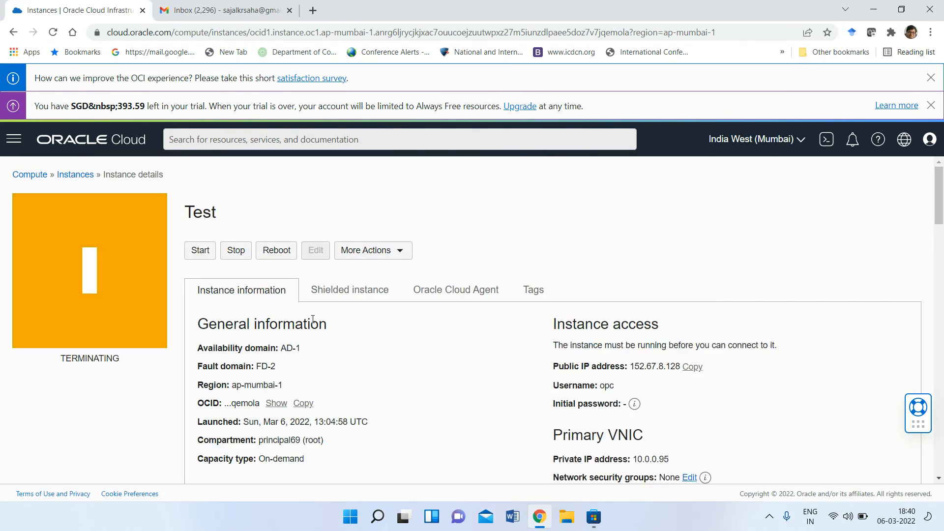
pyautogui.click(771, 519)
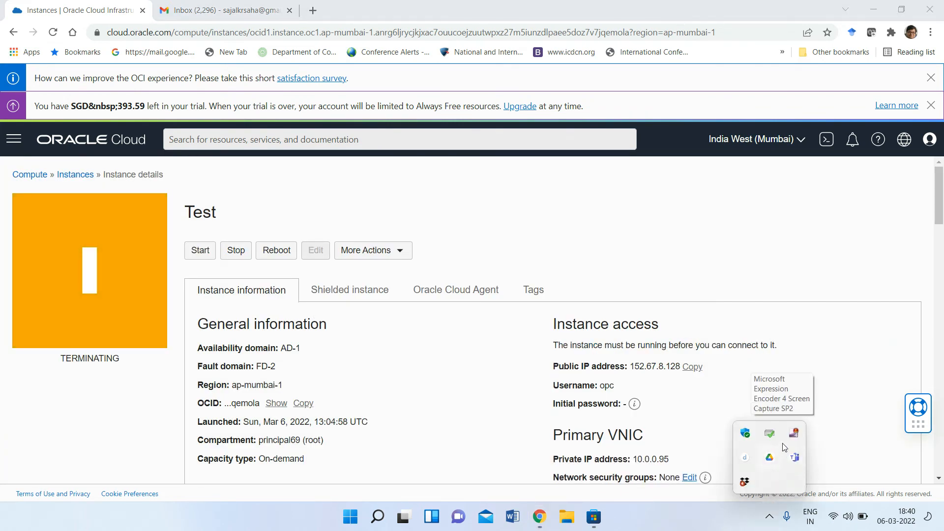